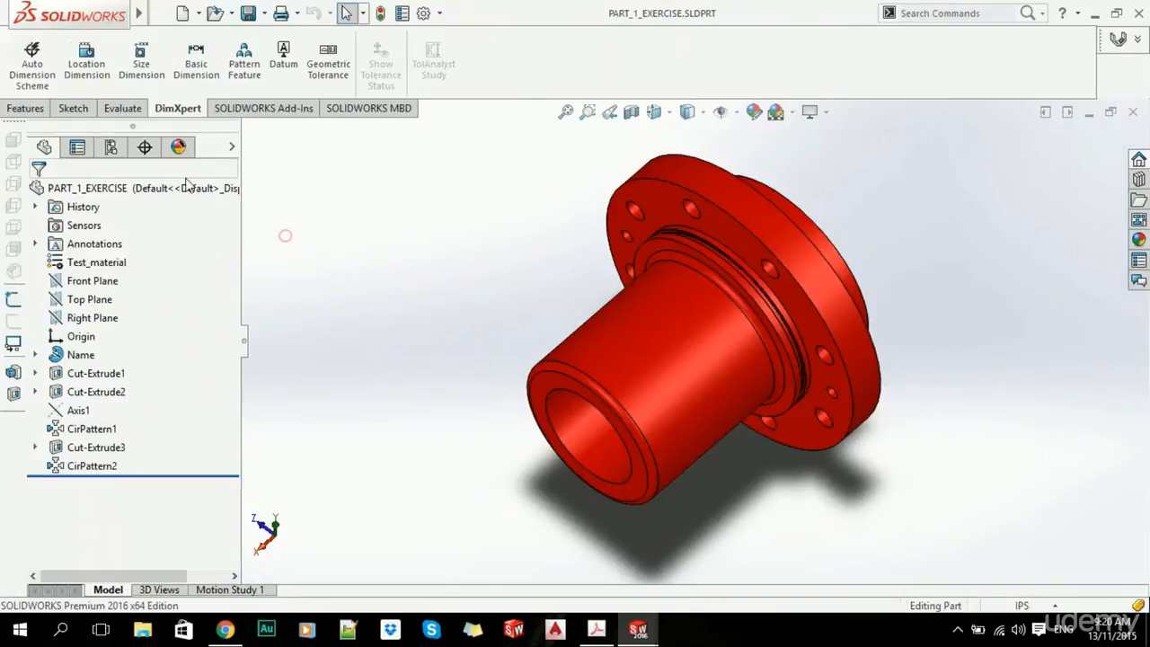
- Start a Hole Wizard feature and choose the straight tapped hole type
left_click(26, 108)
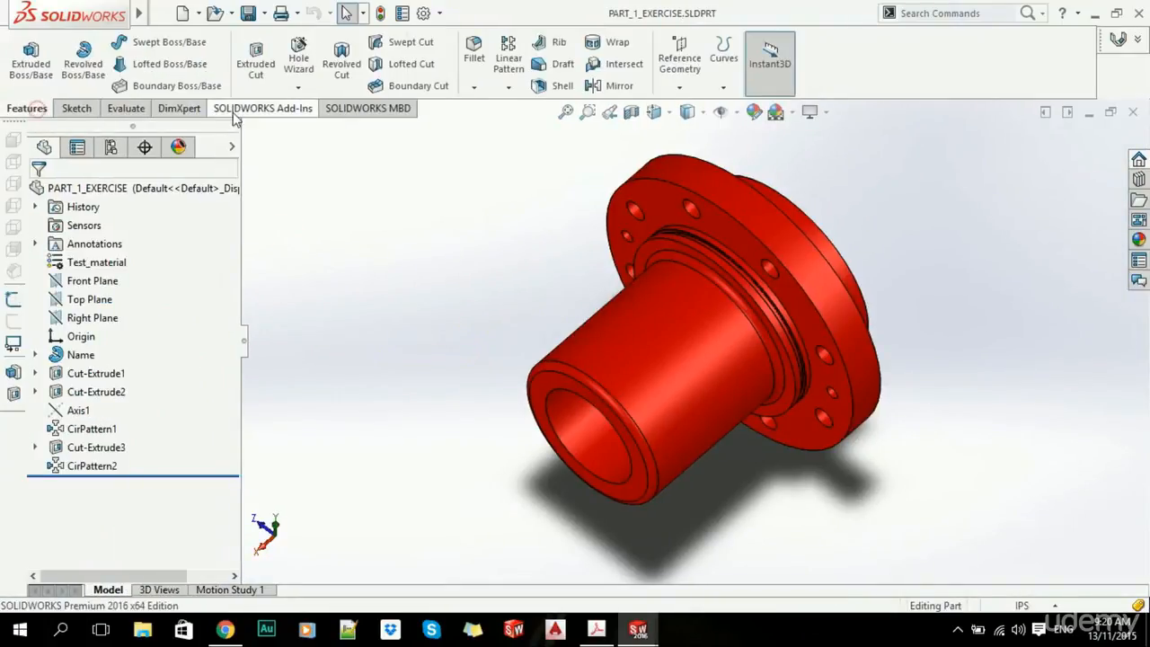
left_click(300, 61)
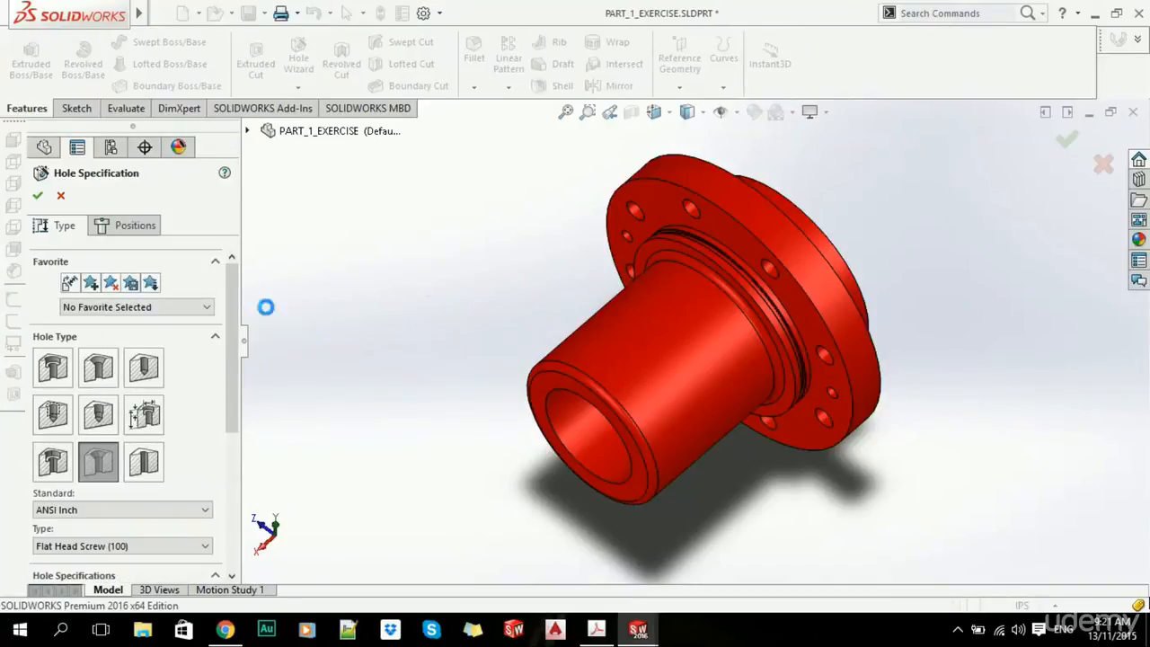
scroll(225, 296, "down", 1)
scroll(228, 299, "down", 2)
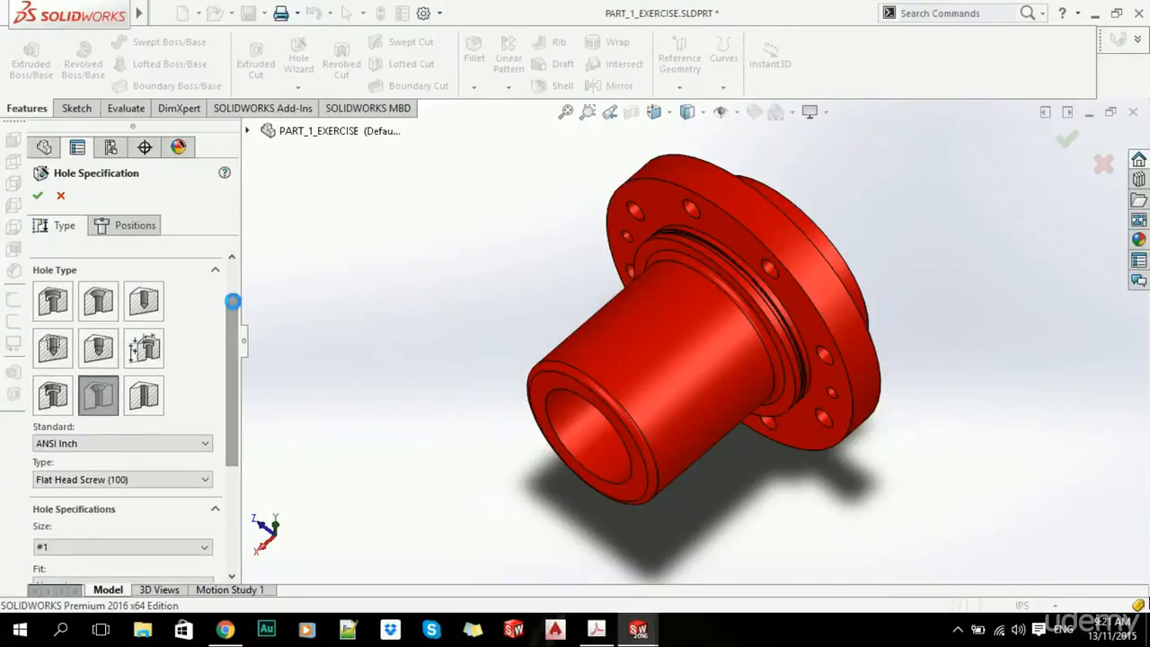
scroll(230, 325, "up", 2)
left_click(52, 399)
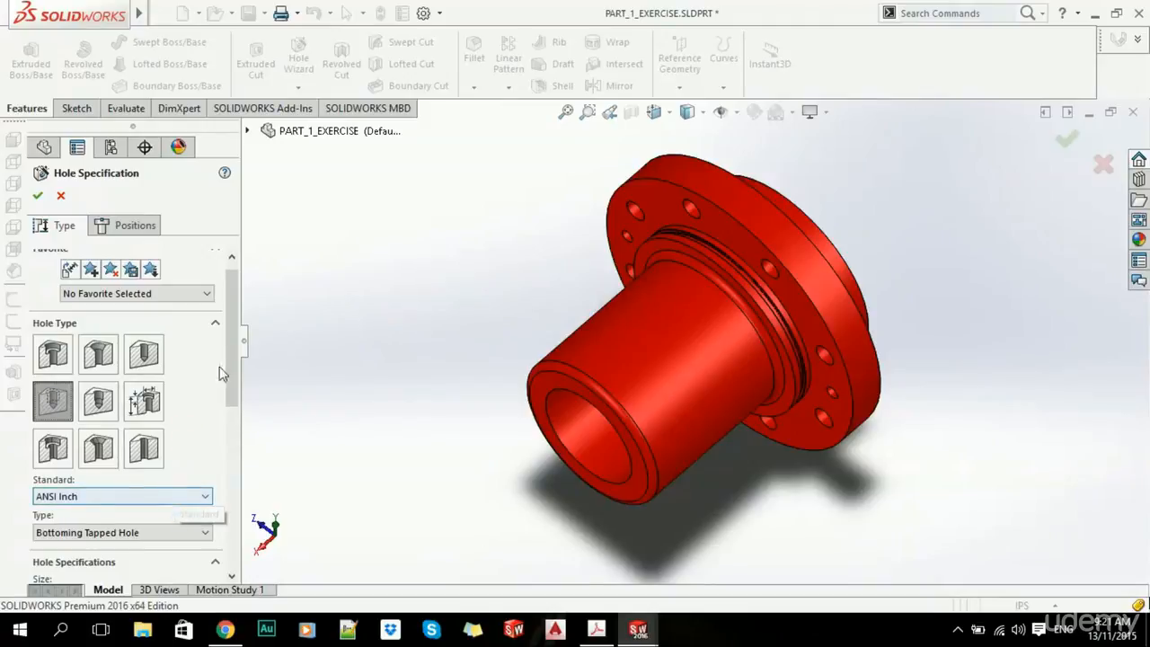
- Set the tapped hole's size to 1/4-20
scroll(224, 374, "down", 5)
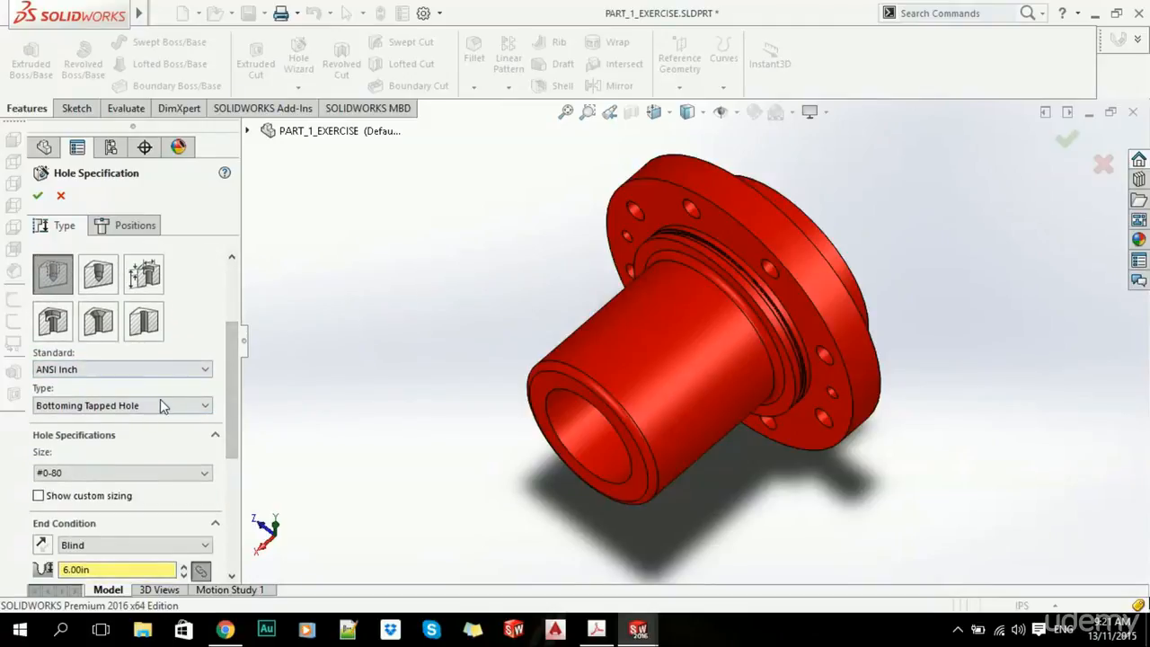
left_click(161, 468)
left_click(161, 470)
scroll(232, 362, "down", 5)
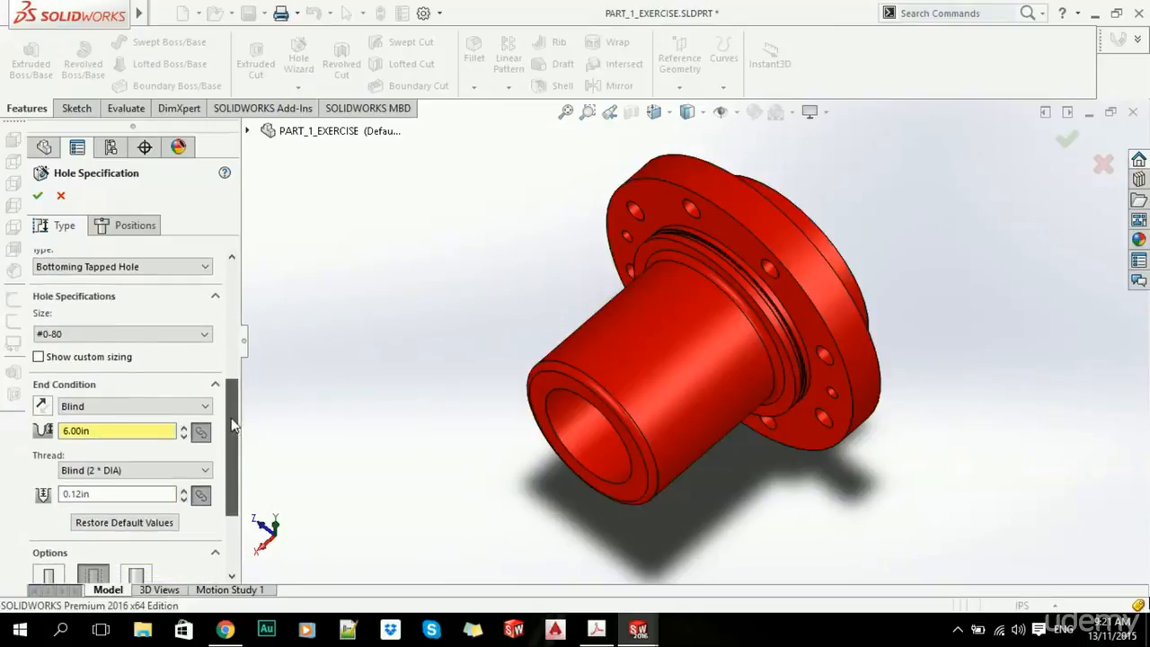
left_click(37, 356)
left_click(37, 356)
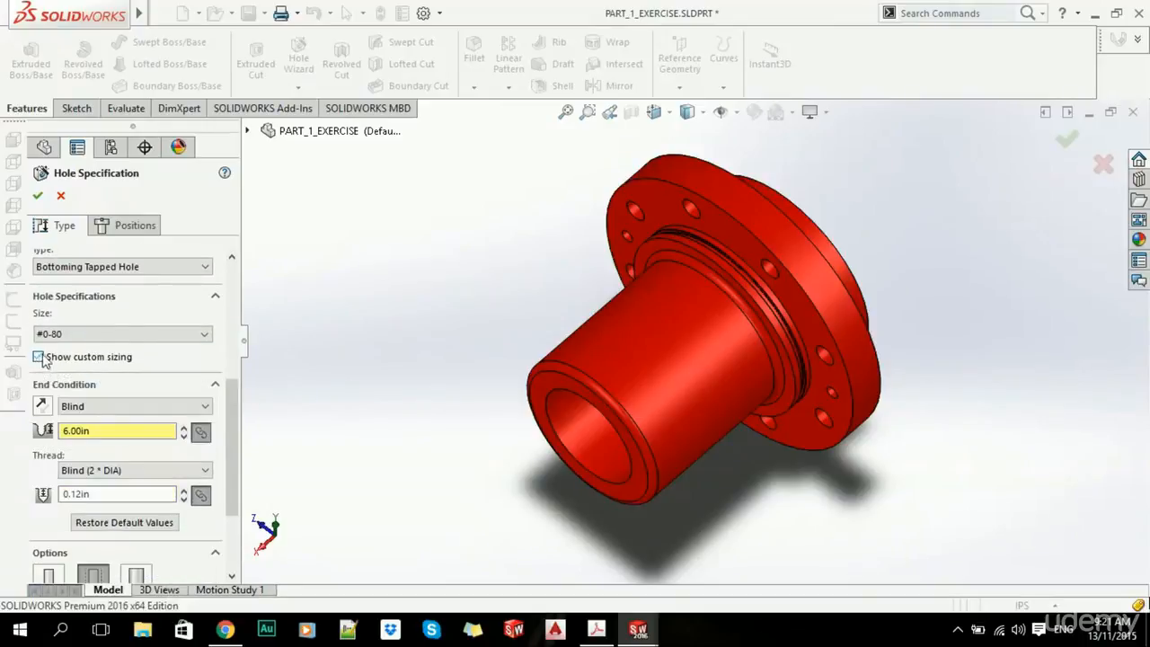
left_click(85, 332)
scroll(127, 417, "down", 5)
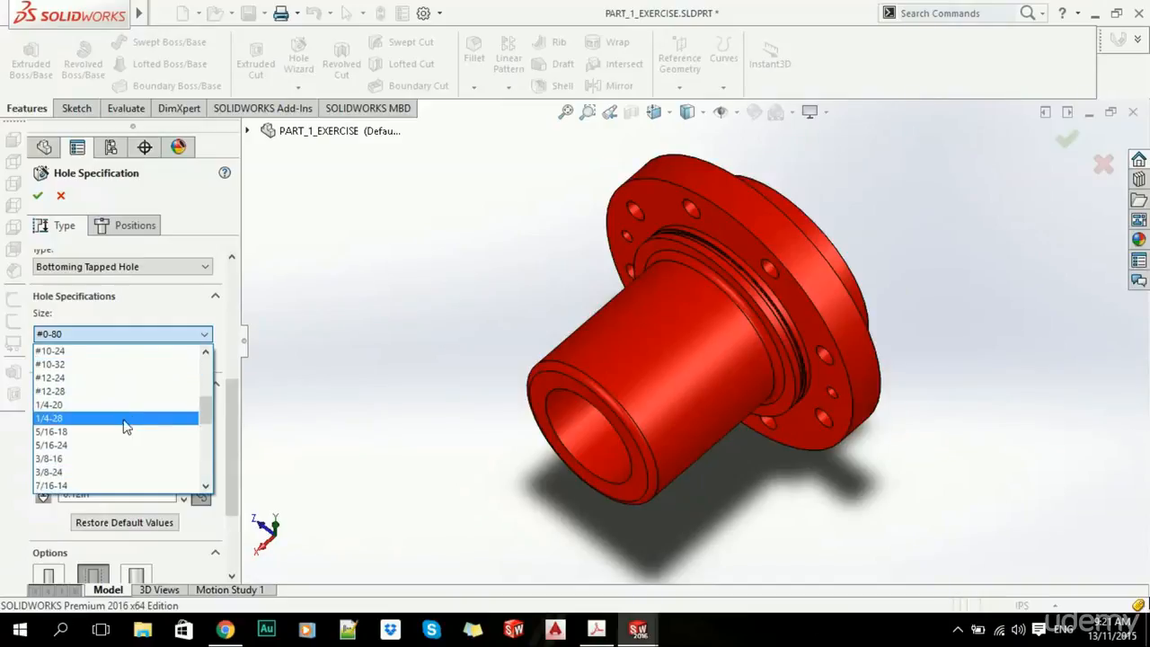
left_click(66, 409)
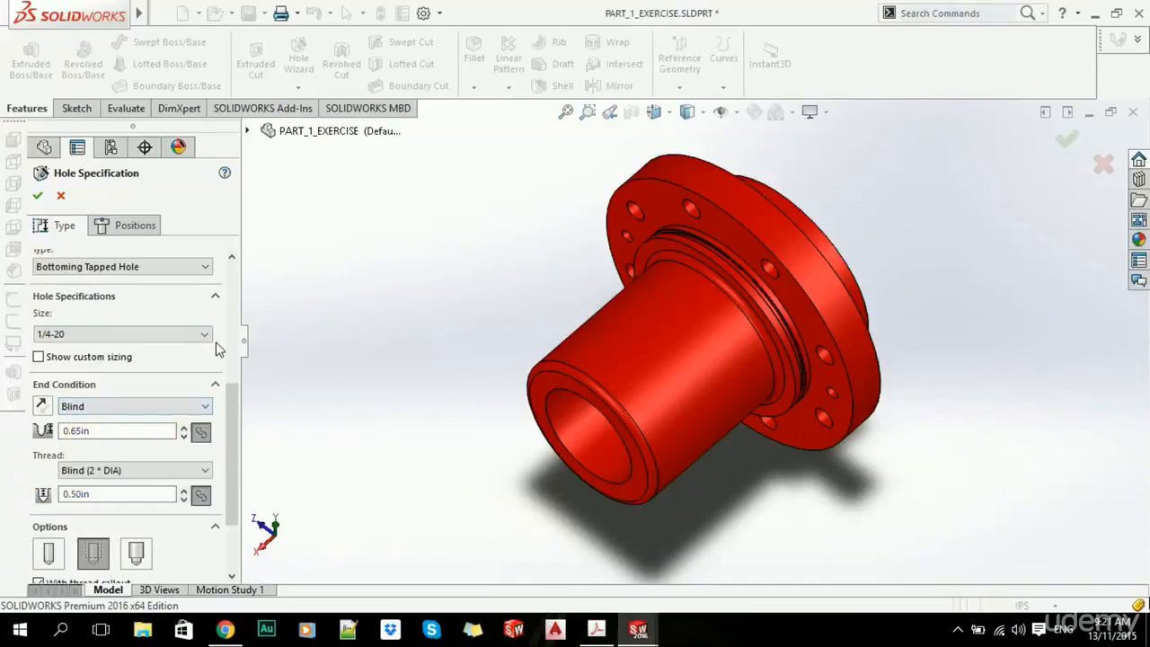
scroll(231, 416, "down", 3)
scroll(231, 416, "down", 2)
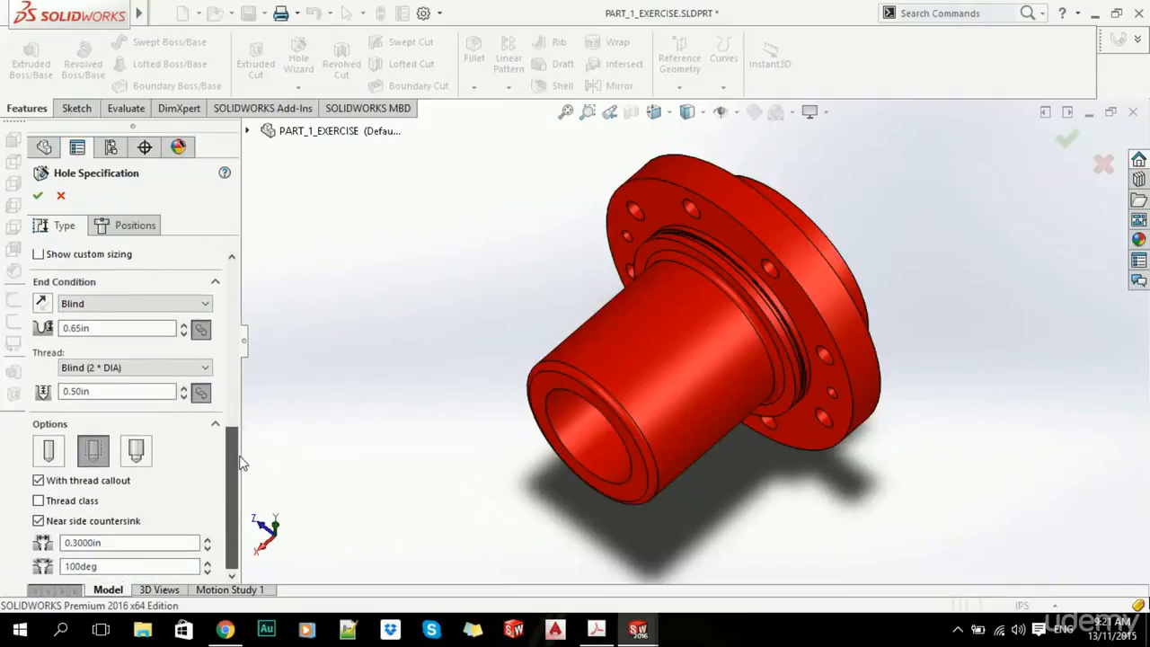
left_click(151, 220)
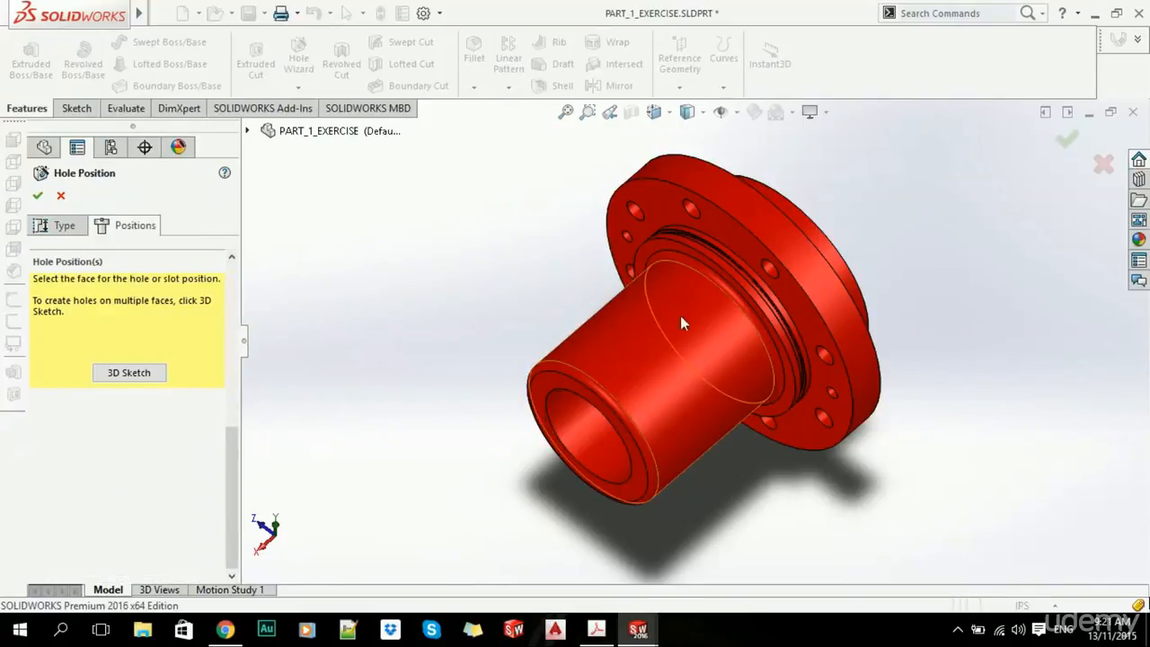
left_click(640, 346)
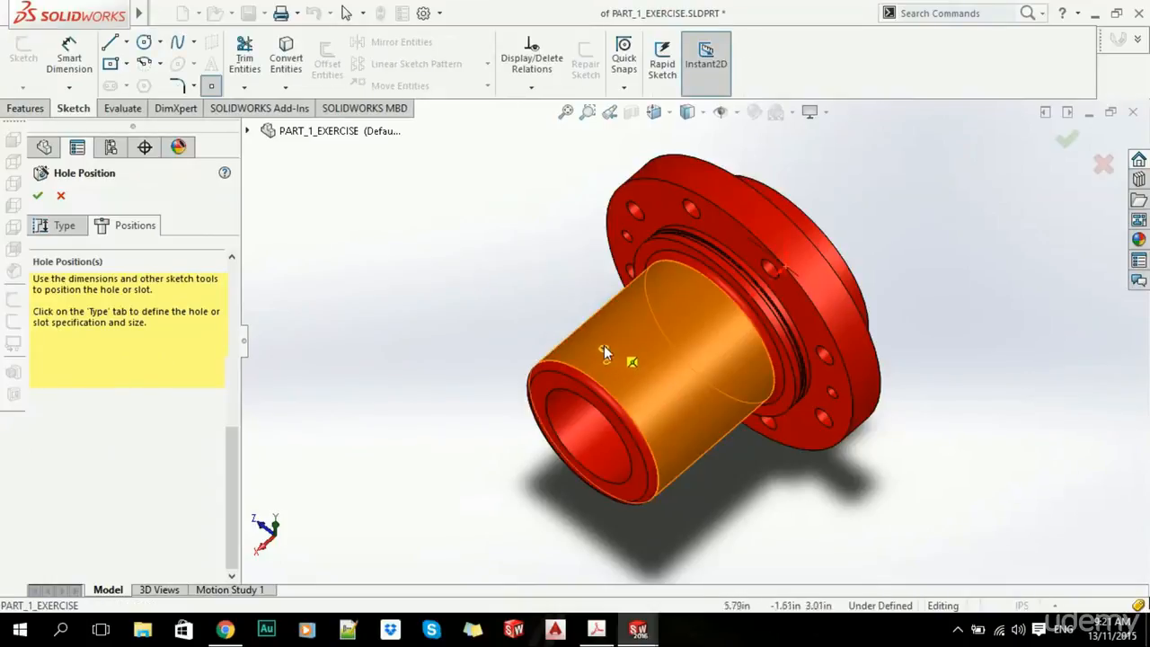
scroll(611, 345, "down", 3)
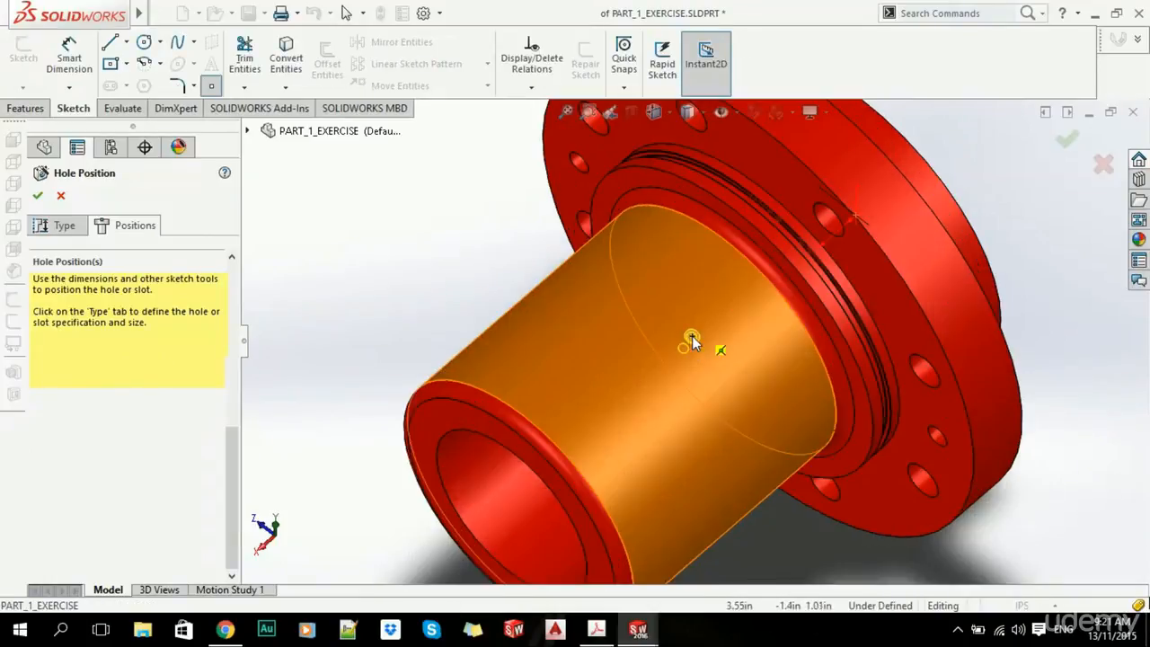
- Set both the blind hole depth and the thread depth of the tapped hole to 2 in
left_click(63, 224)
left_click_drag(234, 310, 239, 365)
scroll(134, 414, "down", 3)
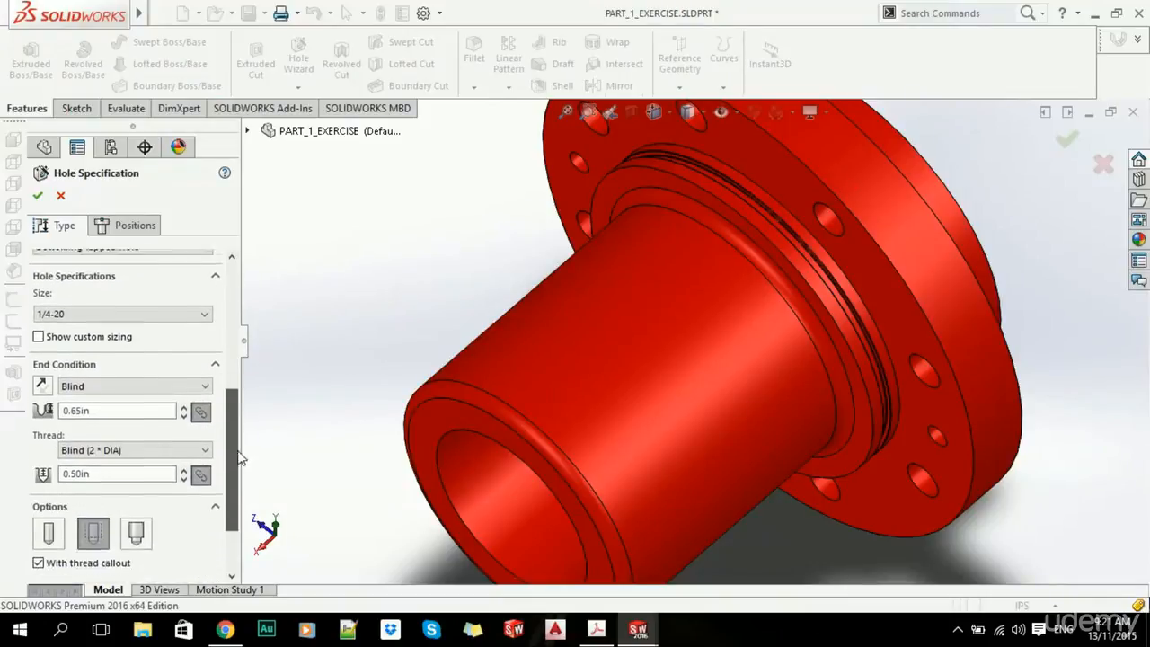
left_click_drag(111, 403, 3, 409)
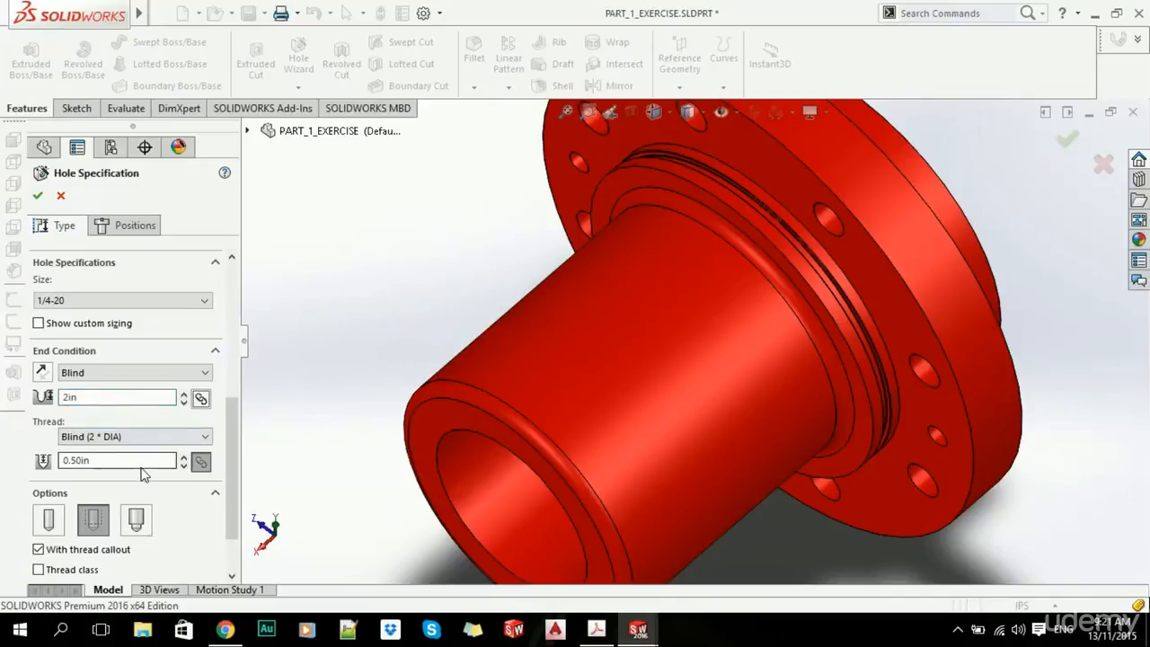
left_click_drag(130, 467, 2, 468)
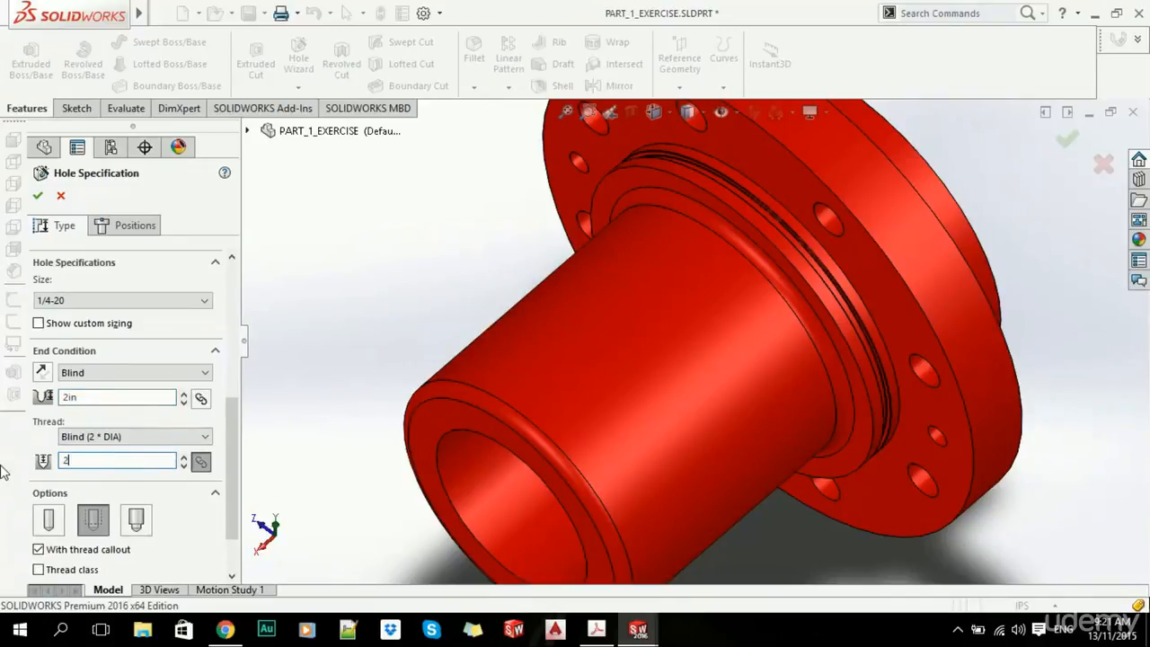
type("2")
key("Return")
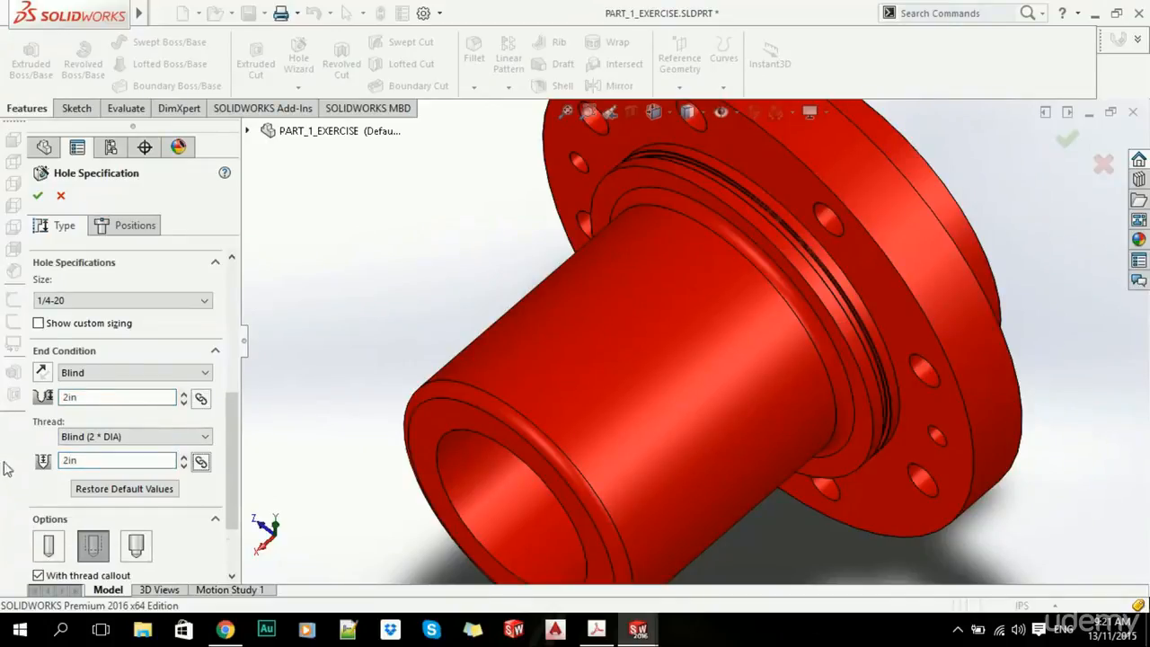
- Place the tapped hole's position point on the outer cylindrical face of the long hub
left_click(126, 225)
left_click(618, 348)
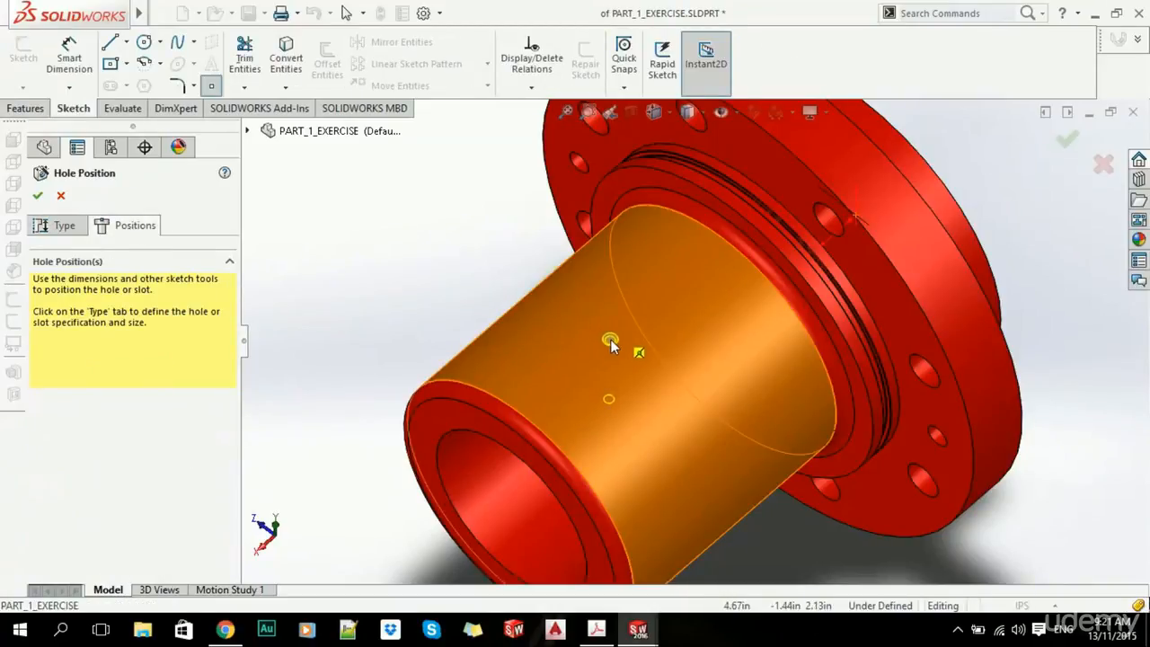
middle_click_drag(611, 344, 654, 258)
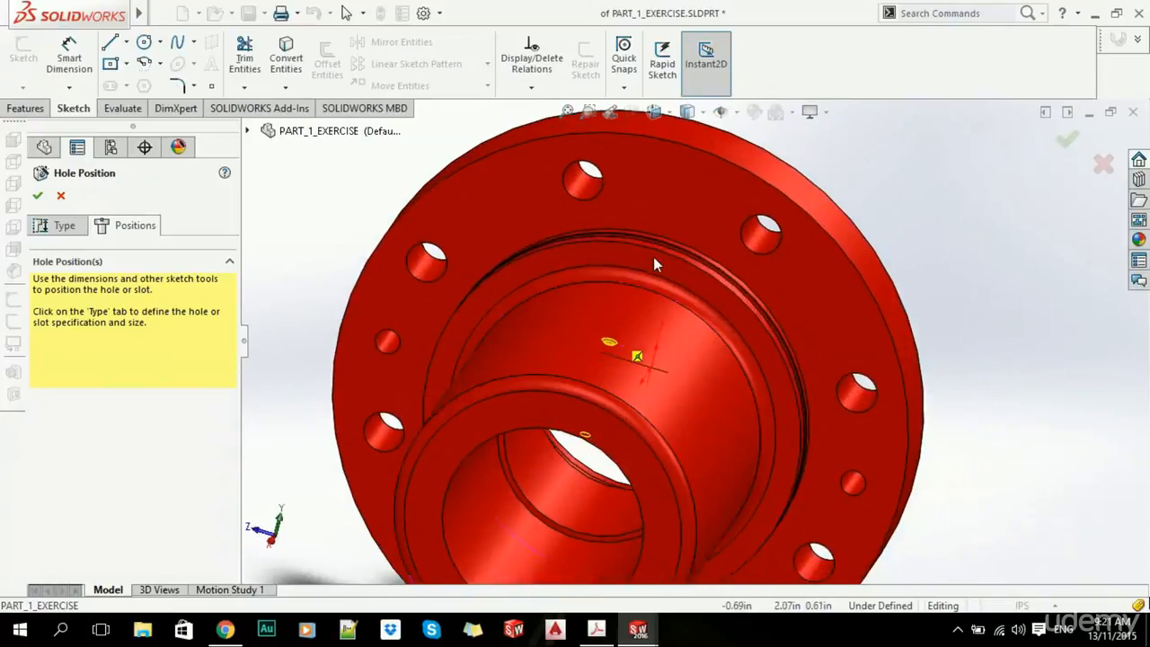
left_click(616, 350)
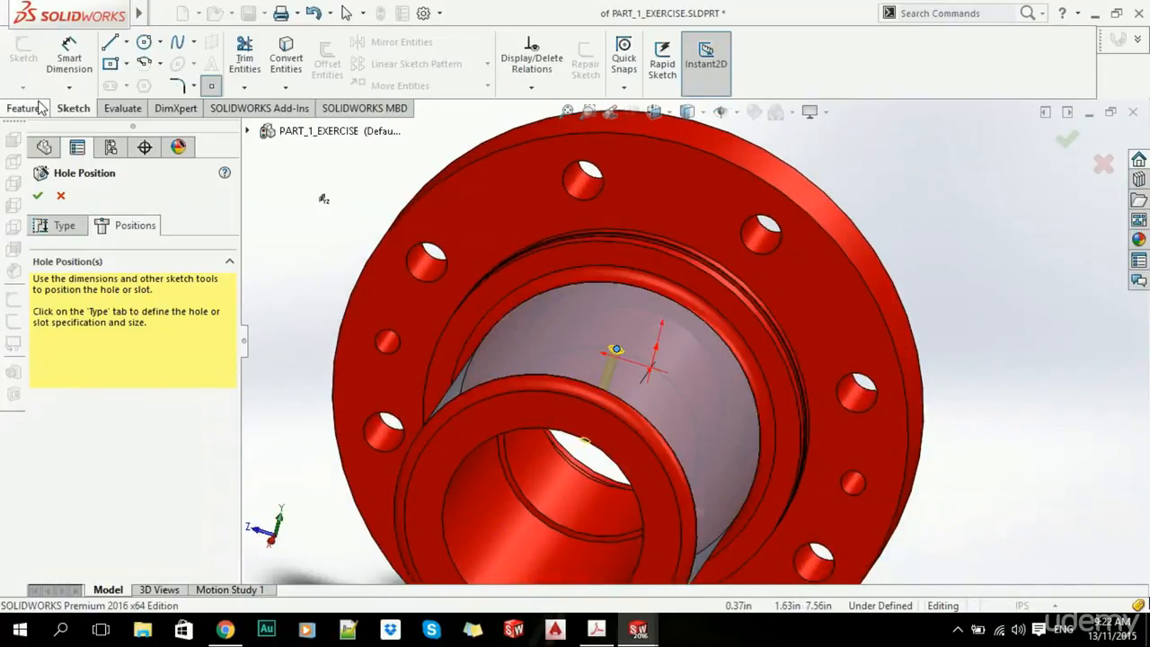
- Align the hole's position point with the origin using an Along Y relation
left_click(70, 55)
middle_click_drag(695, 335, 446, 269)
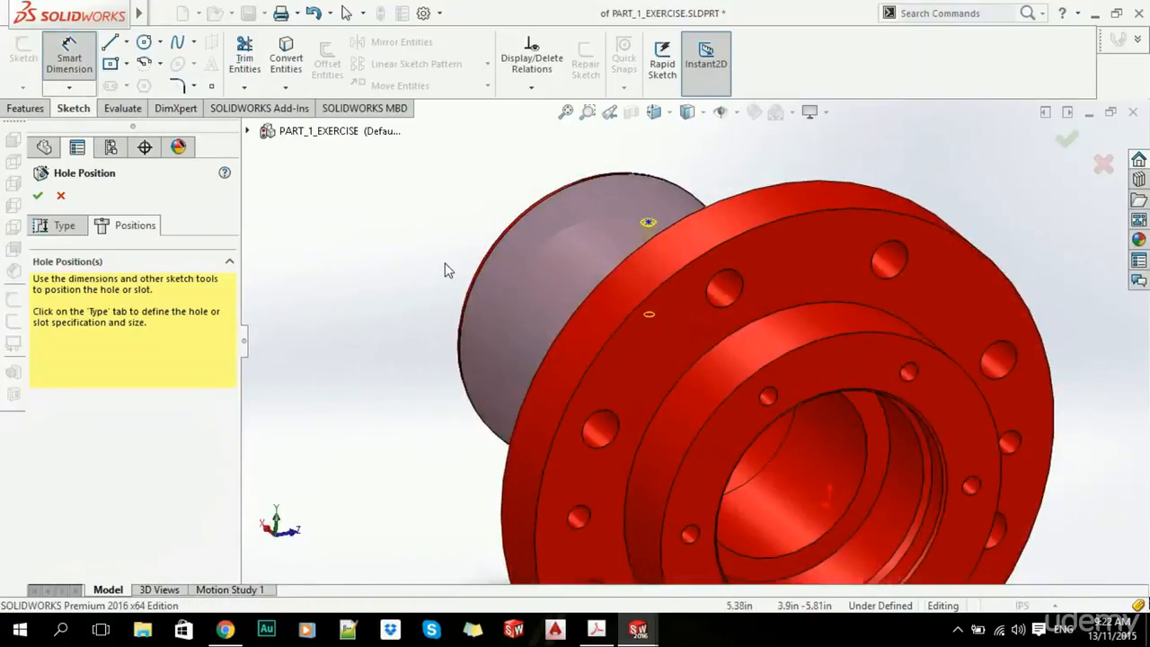
key("ctrl+1")
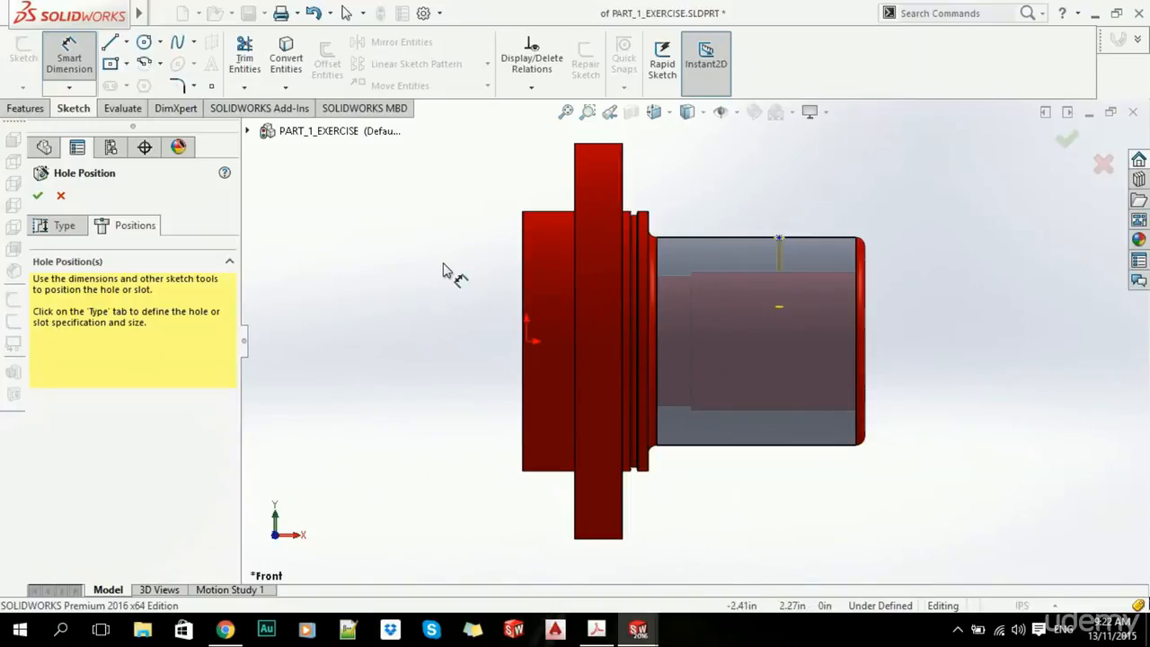
key("ctrl+3")
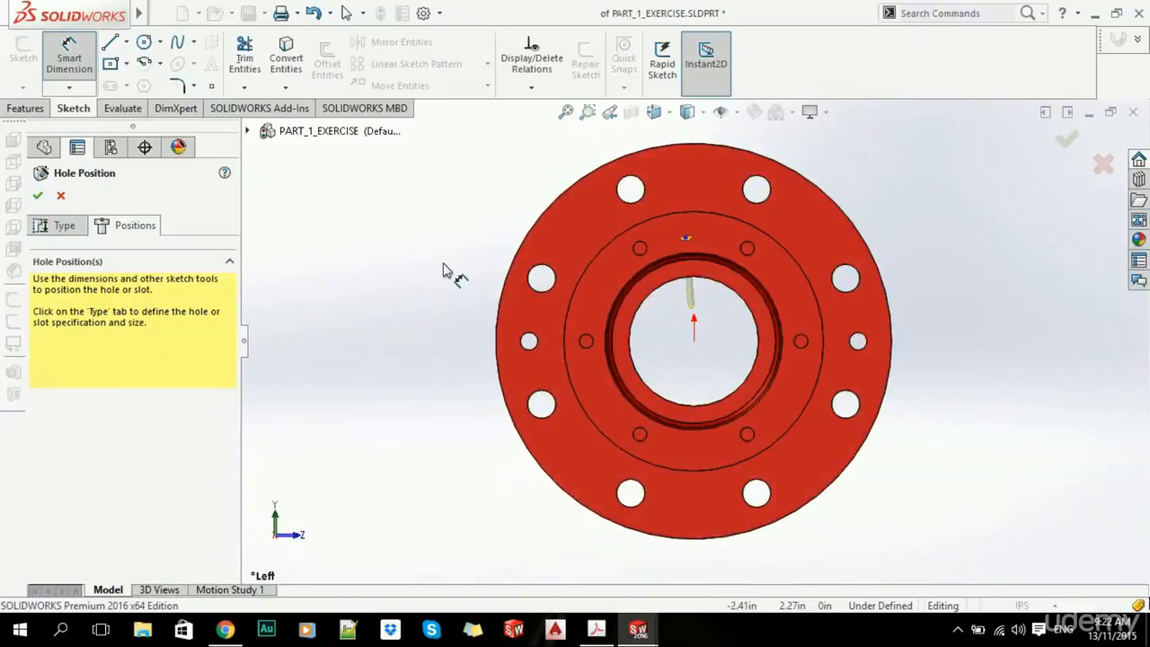
scroll(629, 278, "down", 3)
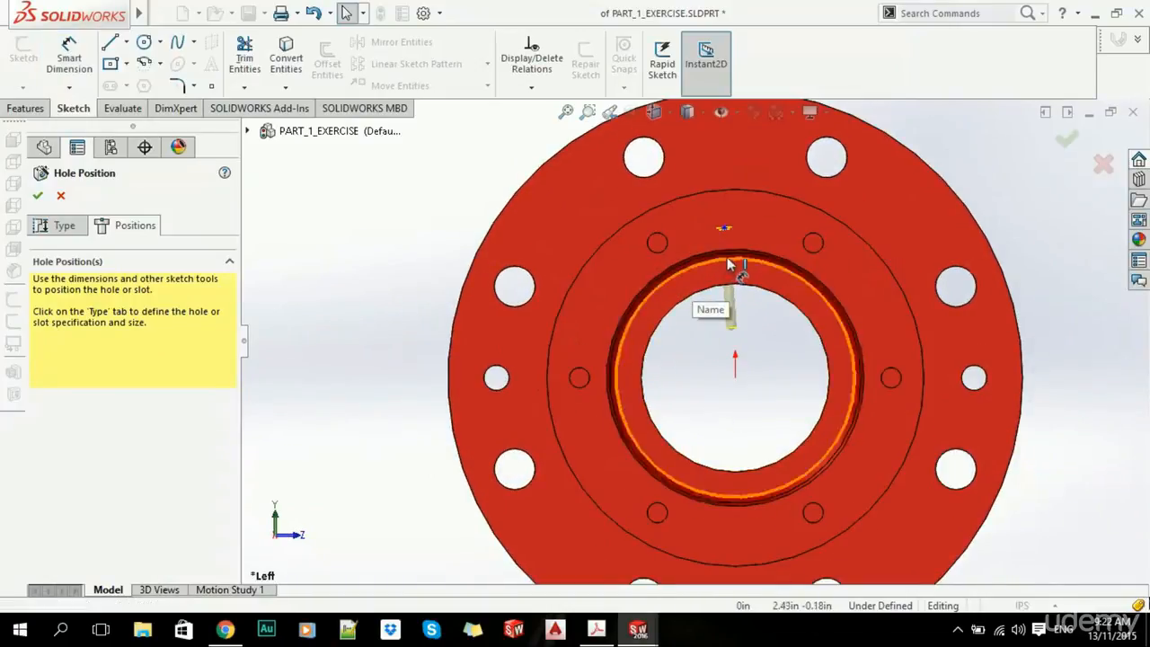
left_click(724, 230)
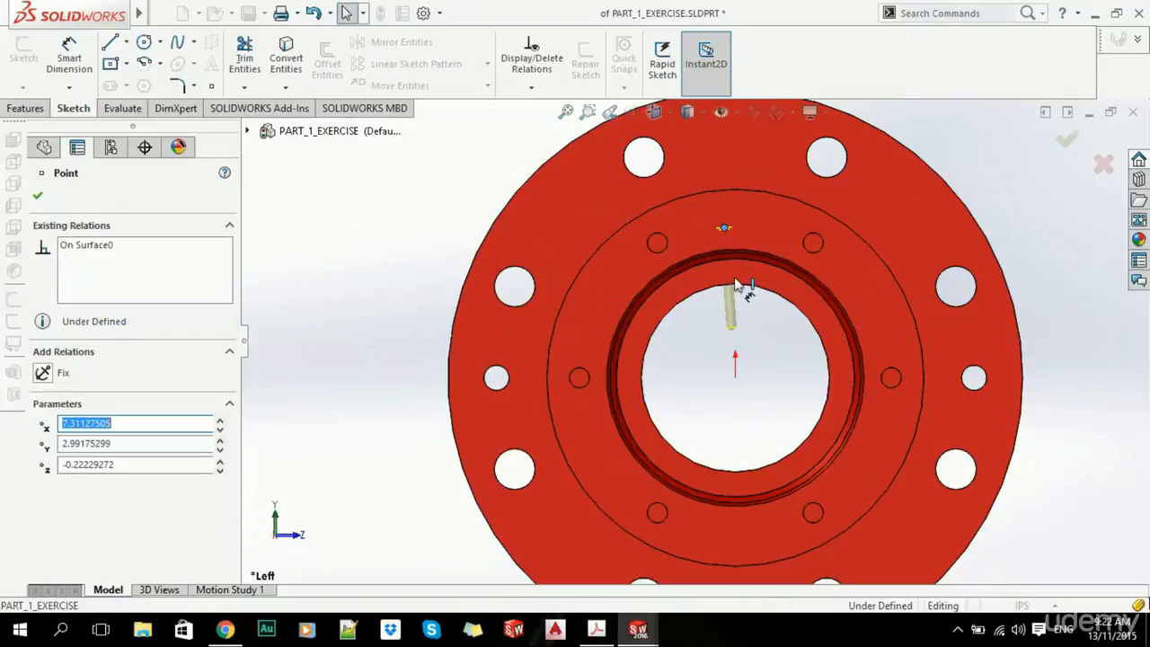
left_click(735, 376, "ctrl")
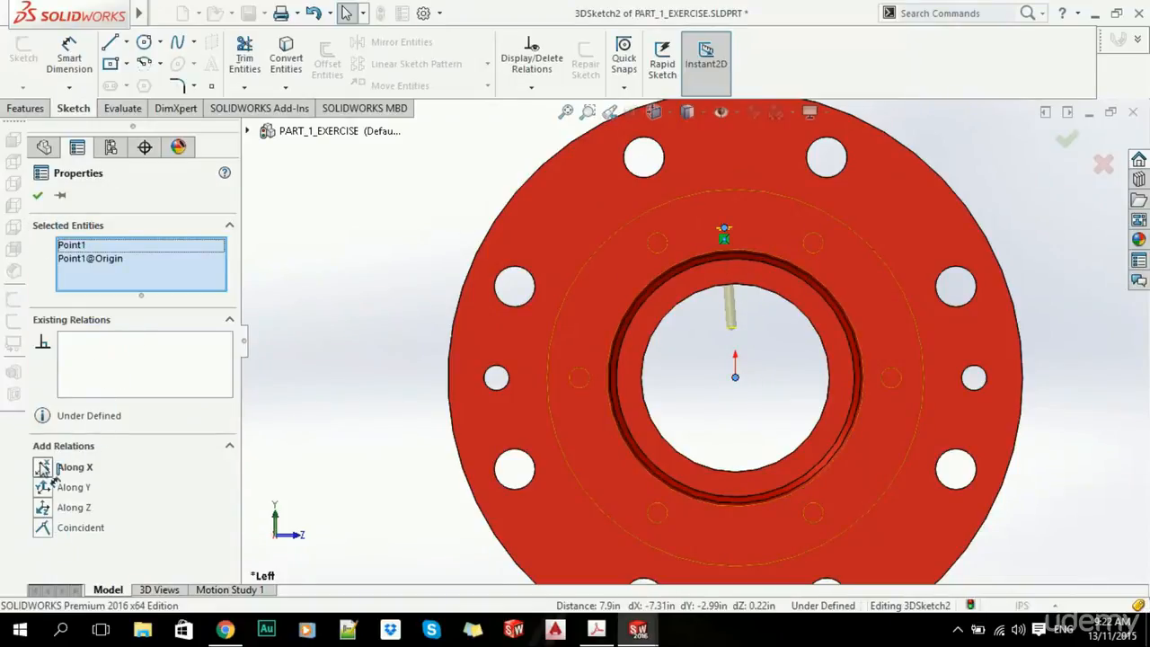
left_click(44, 487)
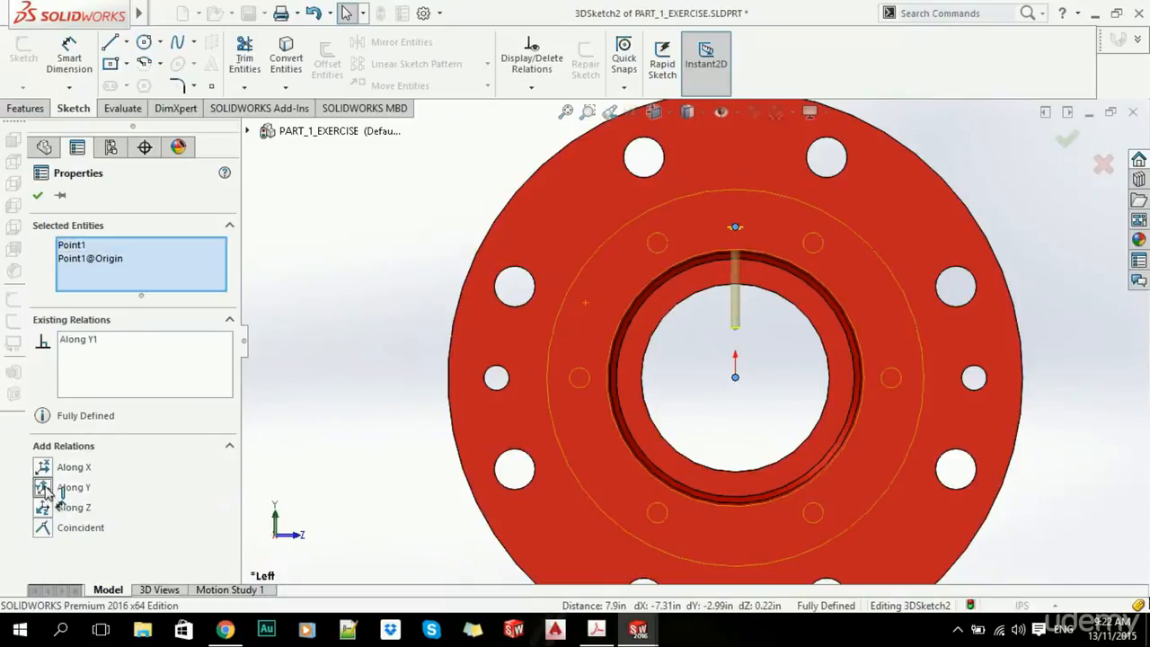
left_click(37, 195)
- Delete the Along Y relation from the hole's position point
middle_click_drag(481, 320, 744, 371)
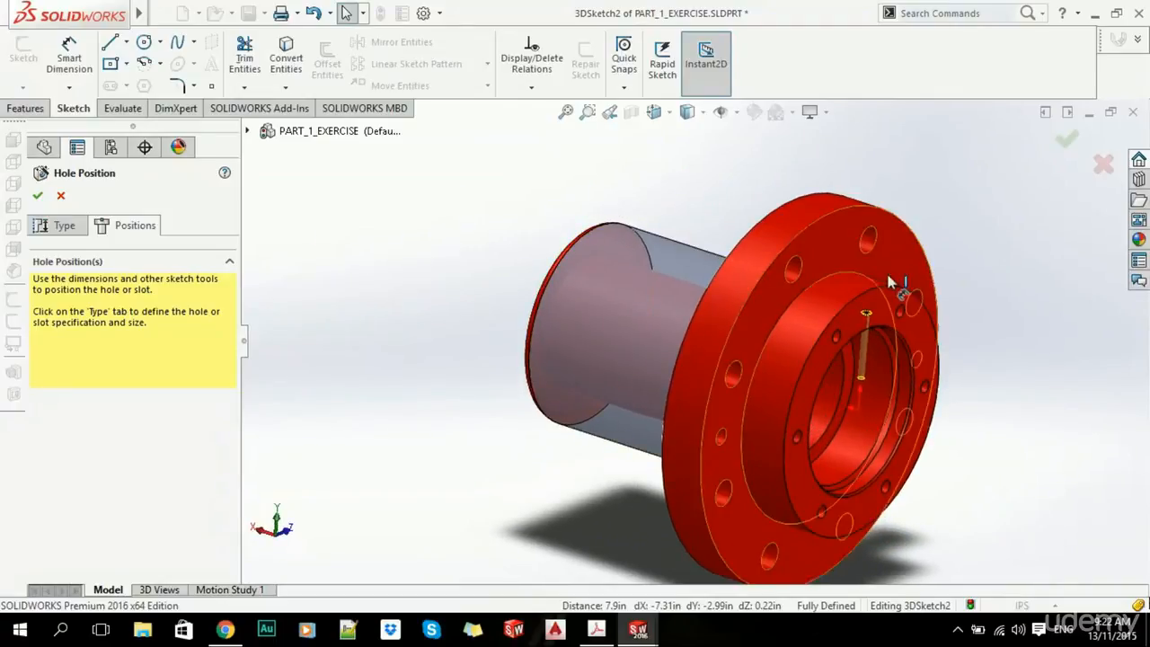
scroll(902, 285, "down", 3)
left_click(839, 384)
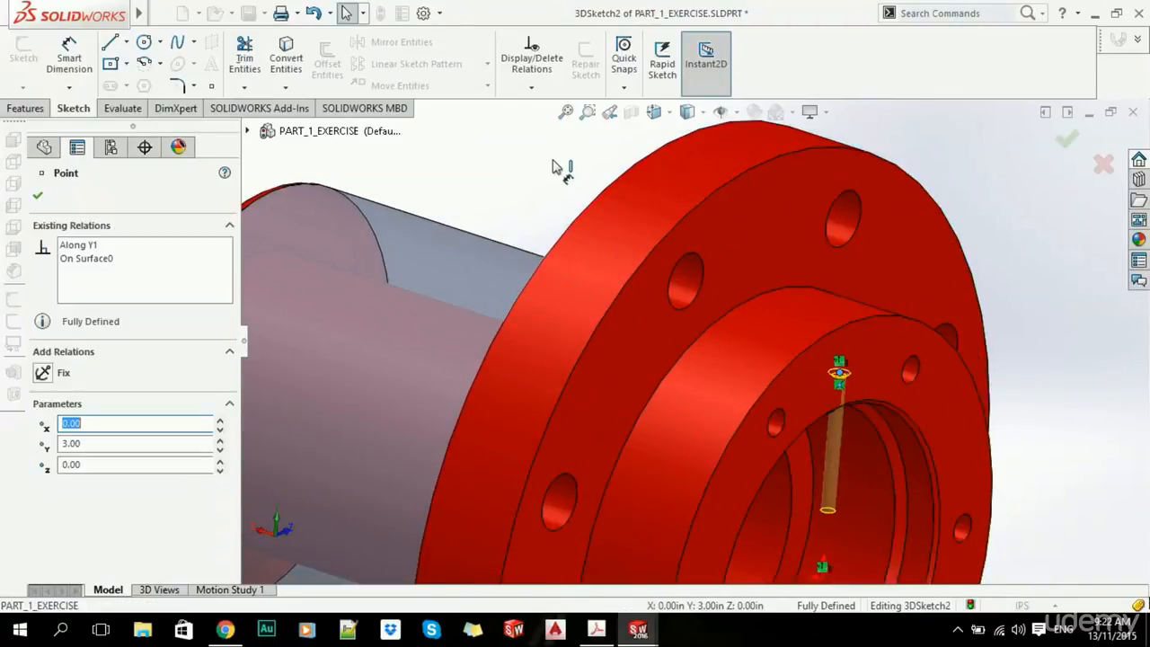
left_click(79, 244)
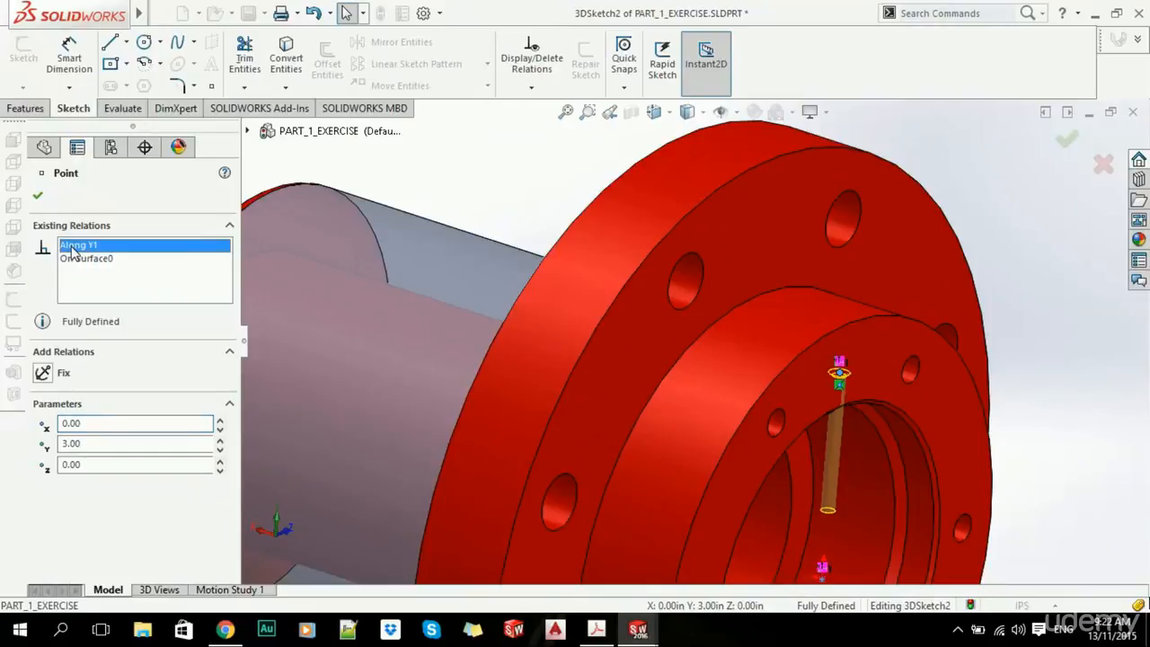
key("Delete")
scroll(872, 382, "up", 3)
scroll(751, 368, "down", 5)
left_click(938, 363)
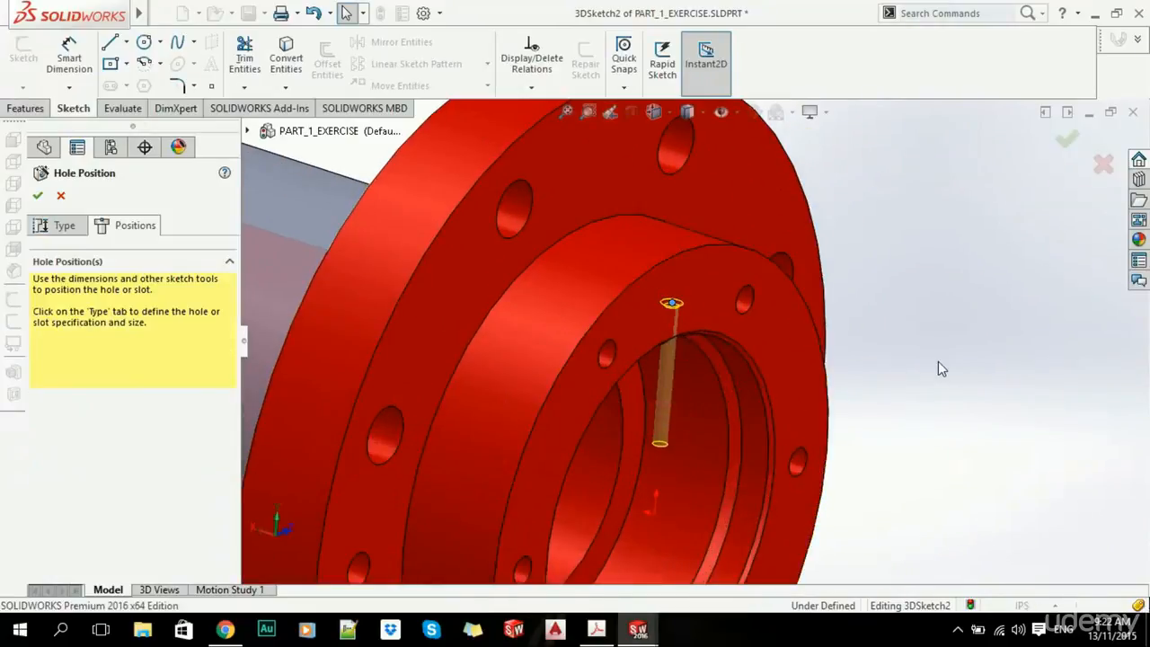
- In the front view, move the hole point back over the long hub, at about X 6.27 in
key("ctrl+1")
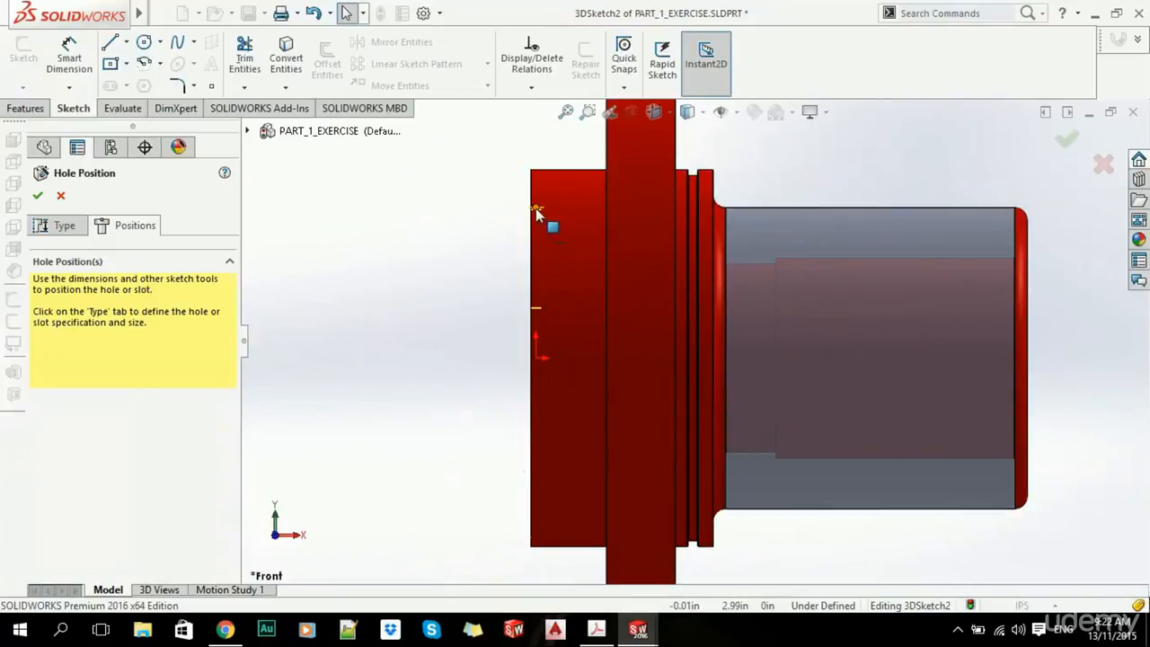
left_click(537, 210)
left_click_drag(554, 216, 852, 208)
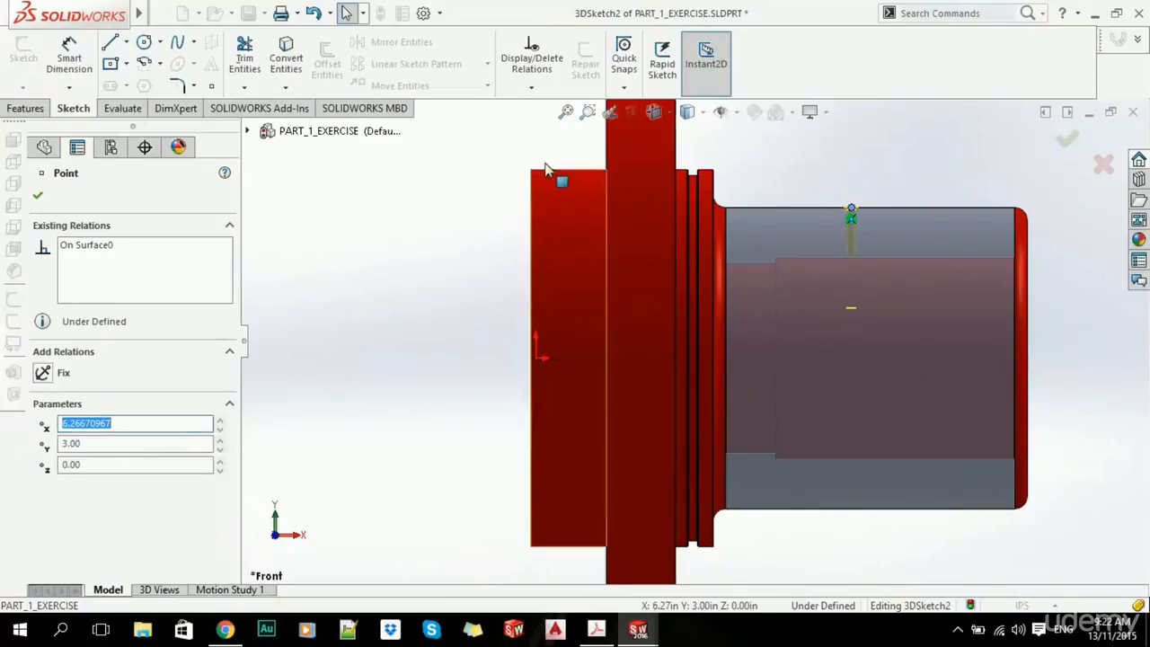
- Dimension the tapped hole's position point from the outer end edge of the short hub and accept the dimension
left_click(70, 58)
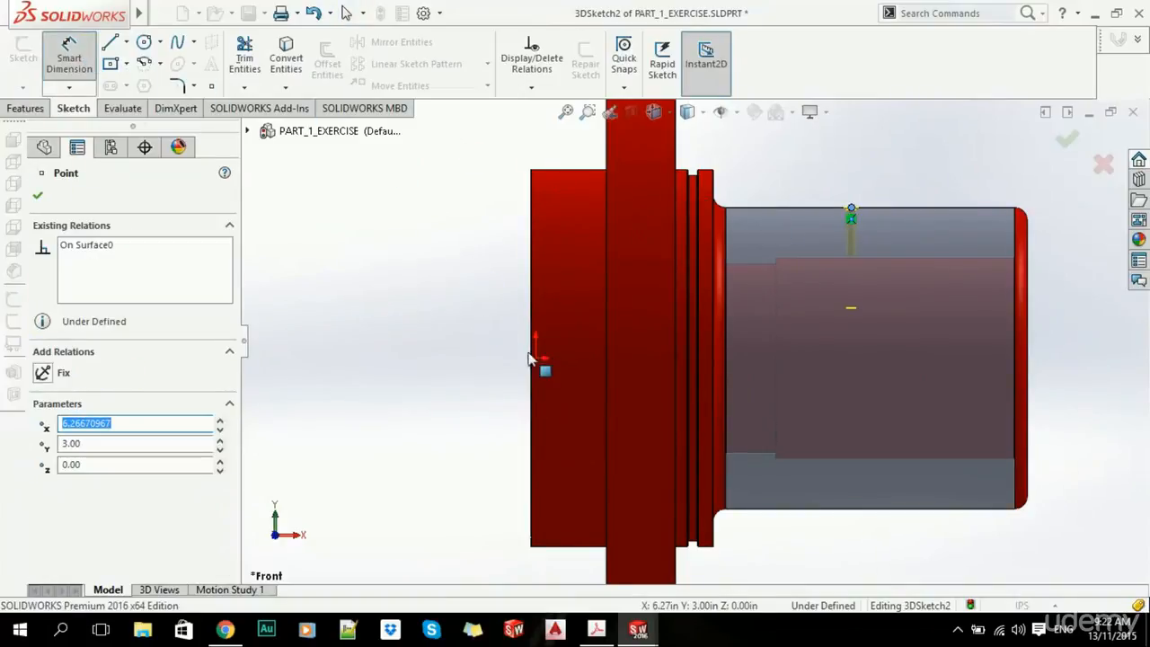
left_click(535, 364)
left_click(852, 210)
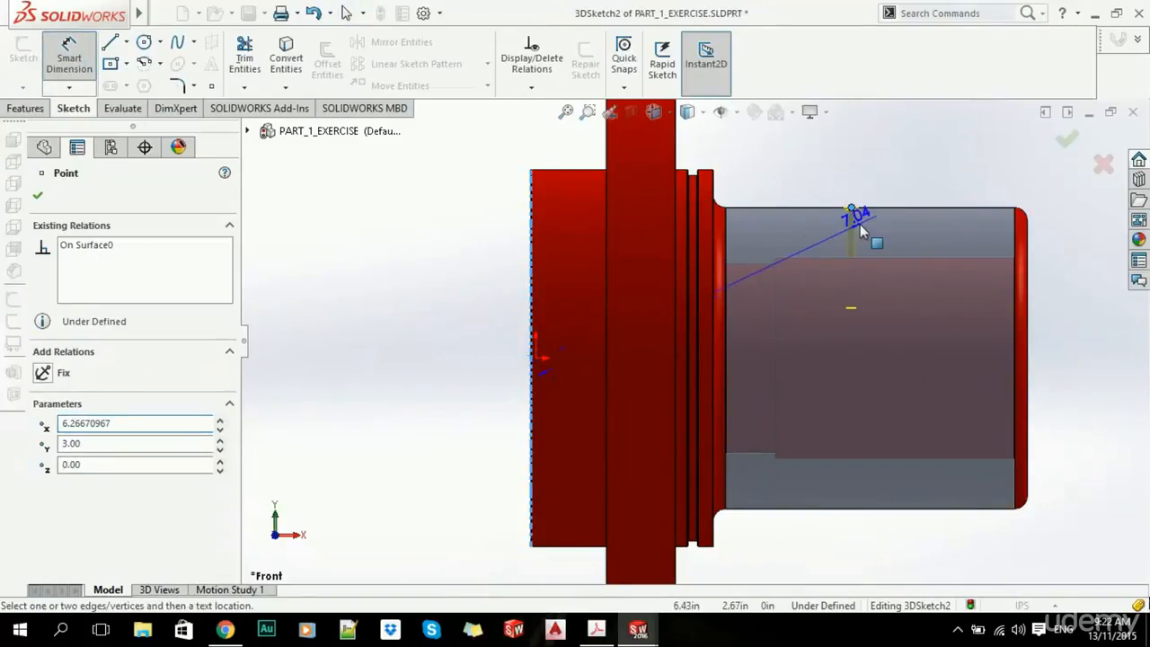
scroll(665, 164, "up", 3)
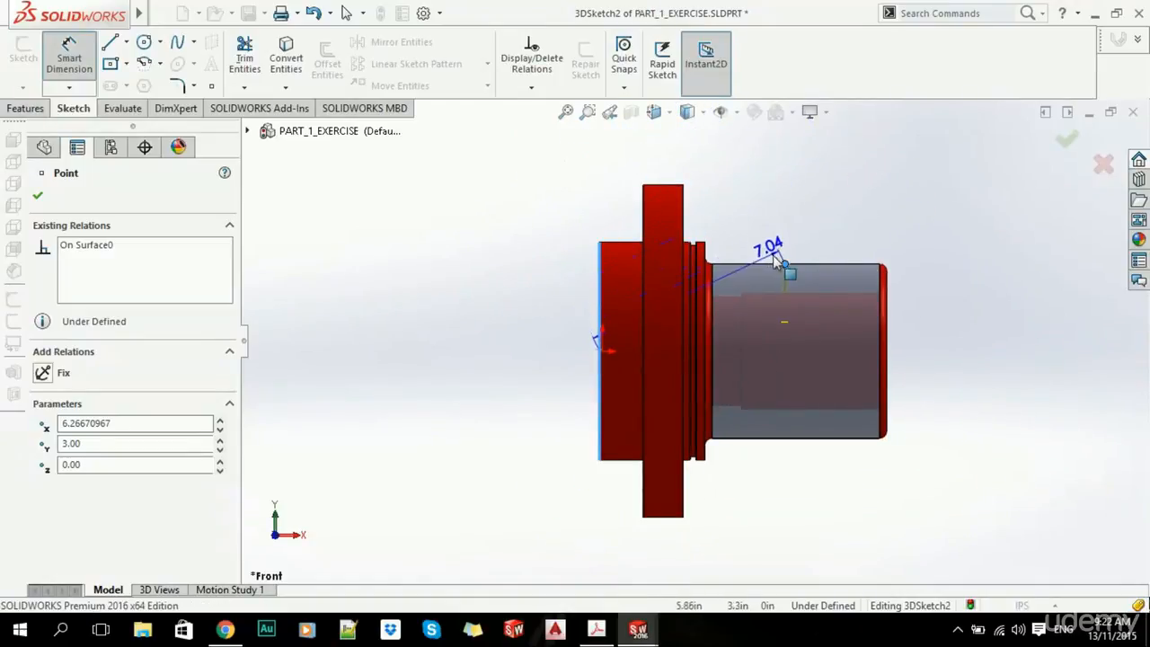
left_click(613, 187)
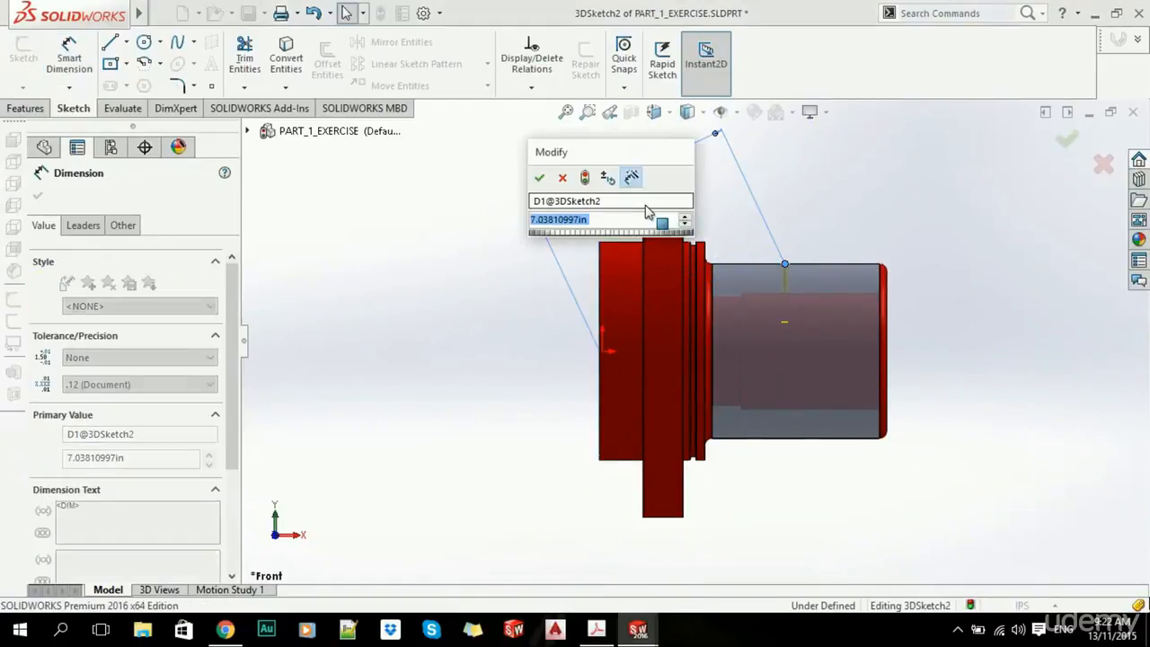
type("7.5")
key("Return")
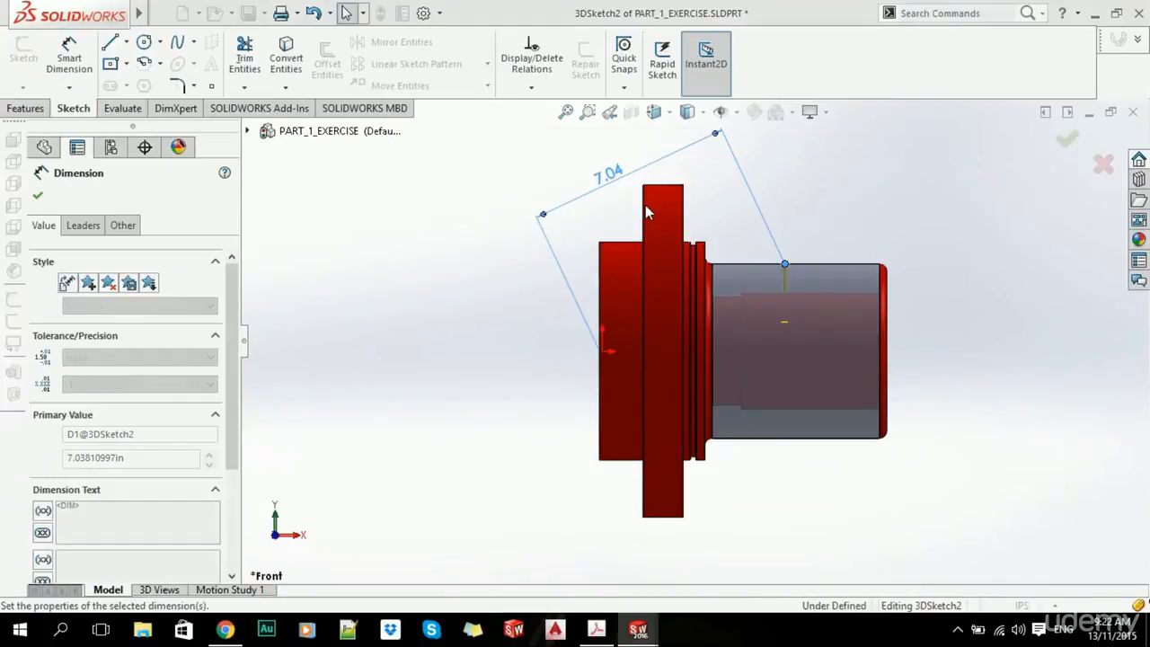
left_click(38, 196)
middle_click_drag(809, 297, 913, 407)
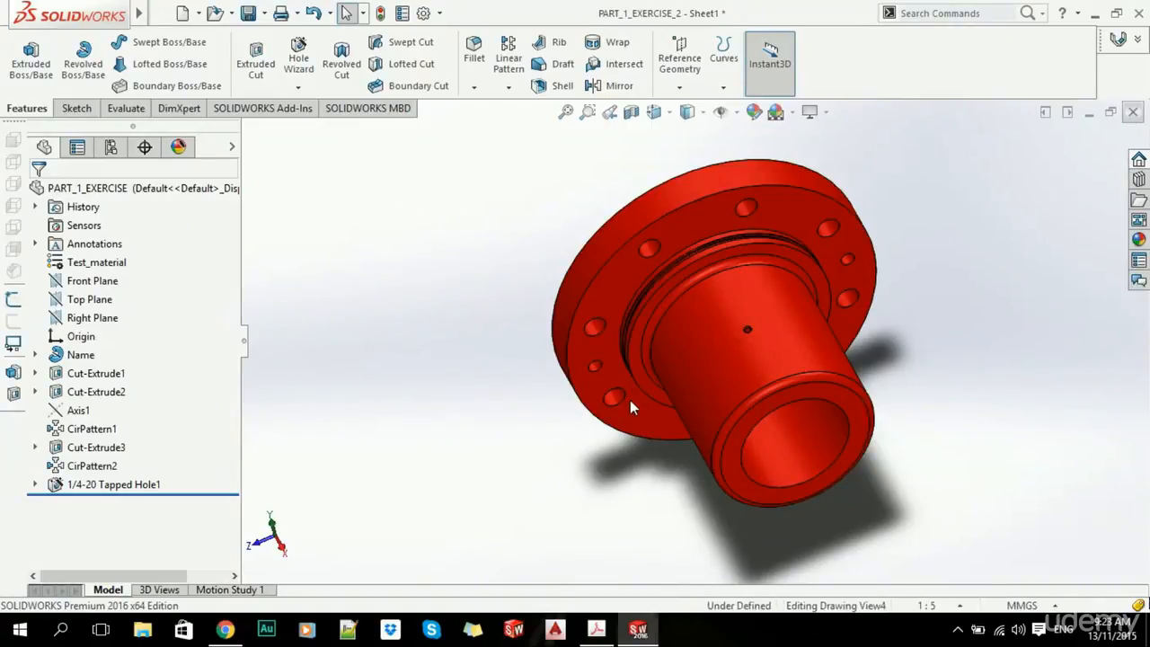
- Set the display style of the drawing's side view of the hub to Hidden Lines Visible
scroll(539, 359, "down", 2)
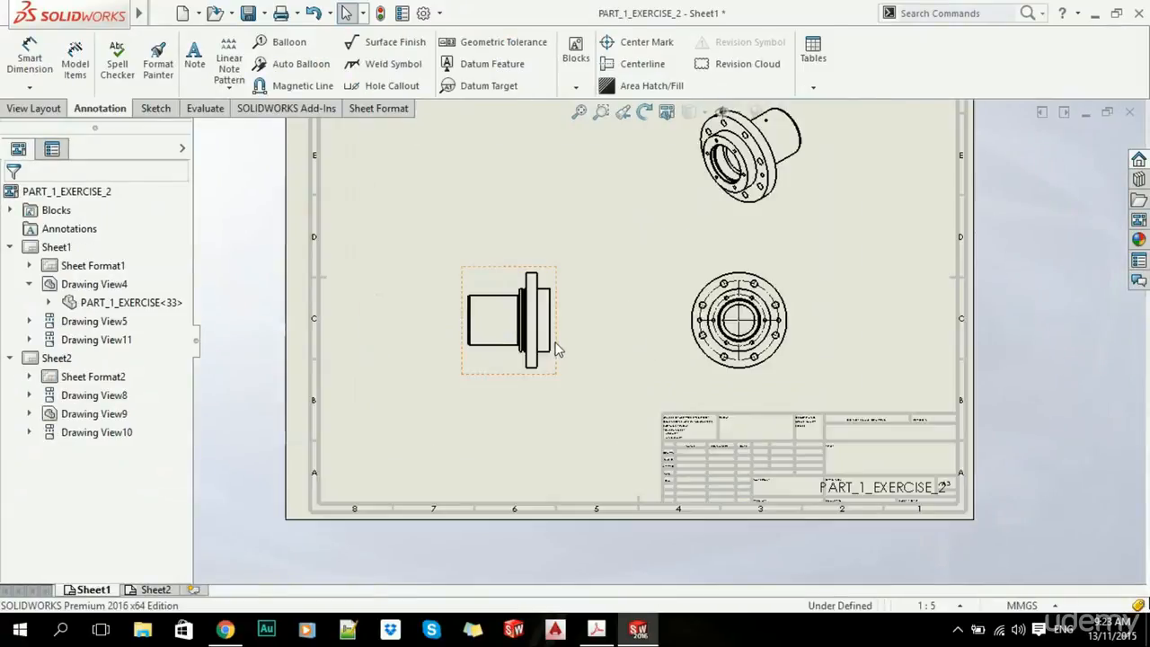
scroll(586, 346, "down", 1)
left_click(450, 276)
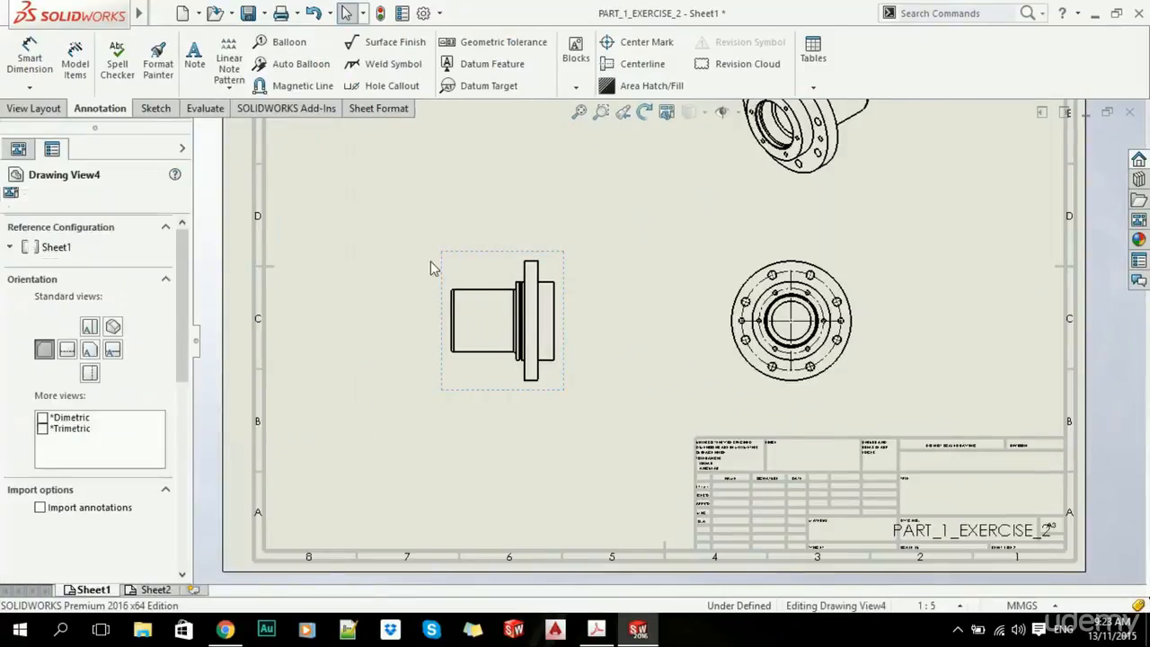
scroll(189, 355, "down", 3)
scroll(188, 355, "down", 1)
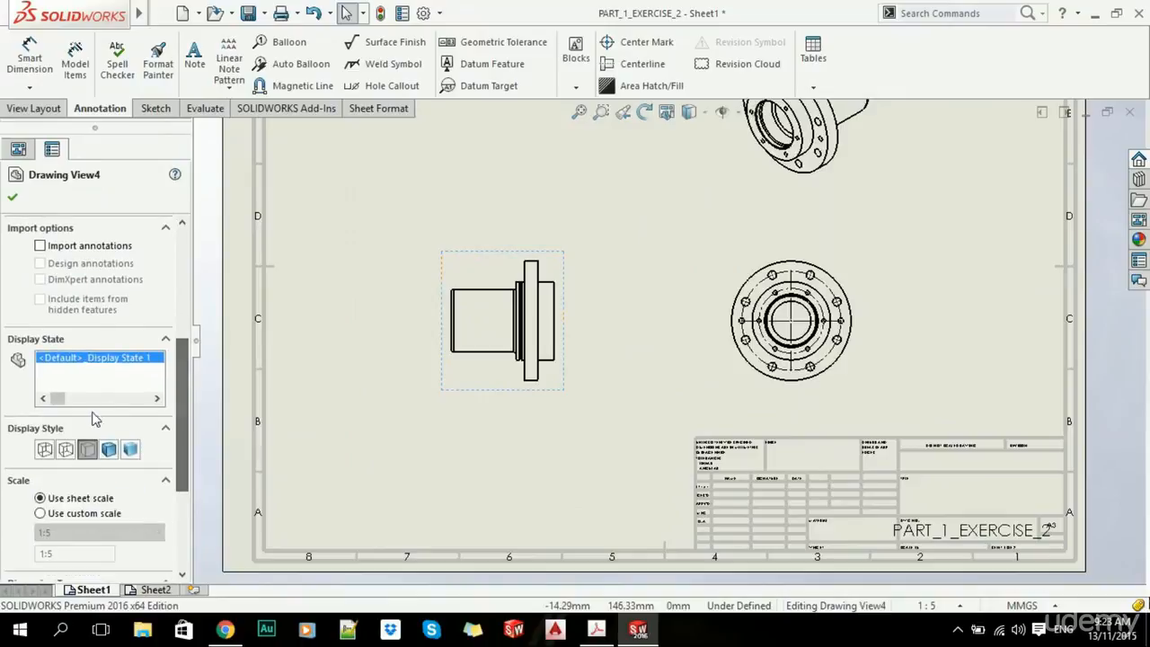
left_click(65, 451)
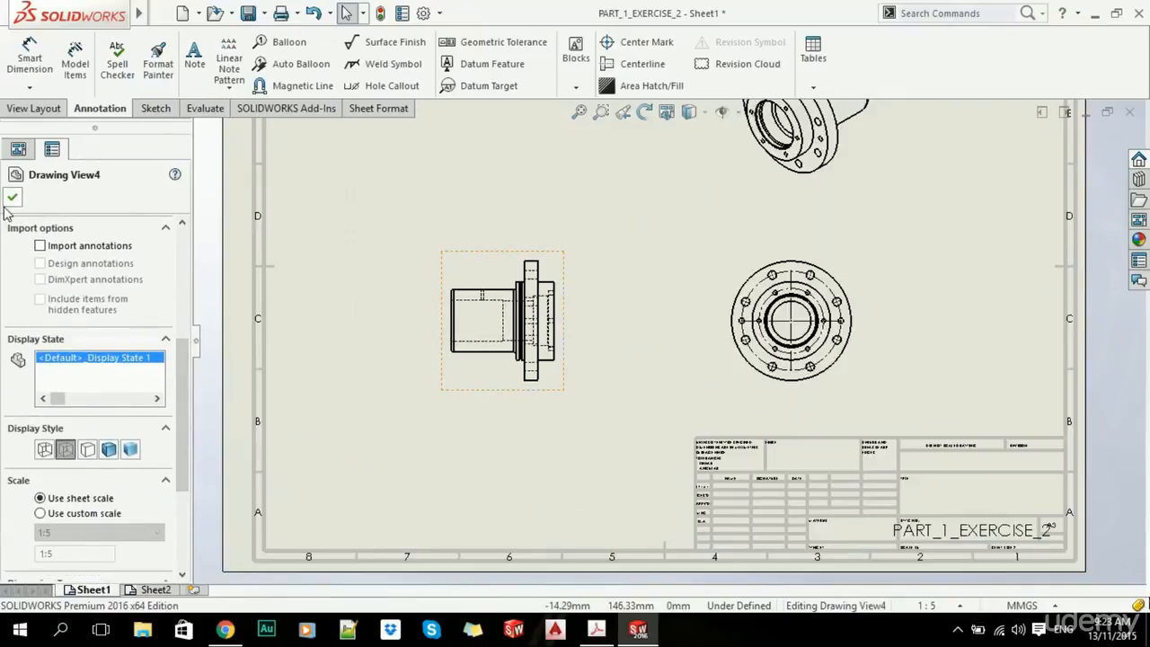
left_click(11, 196)
scroll(431, 297, "up", 3)
scroll(606, 319, "down", 5)
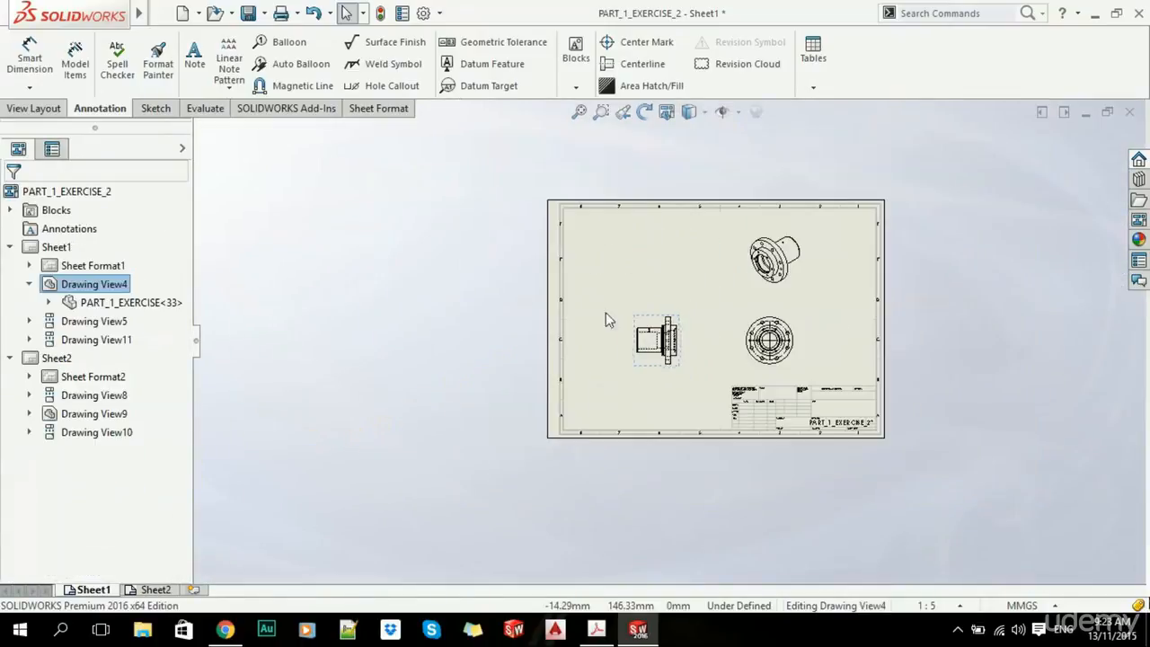
scroll(809, 297, "up", 2)
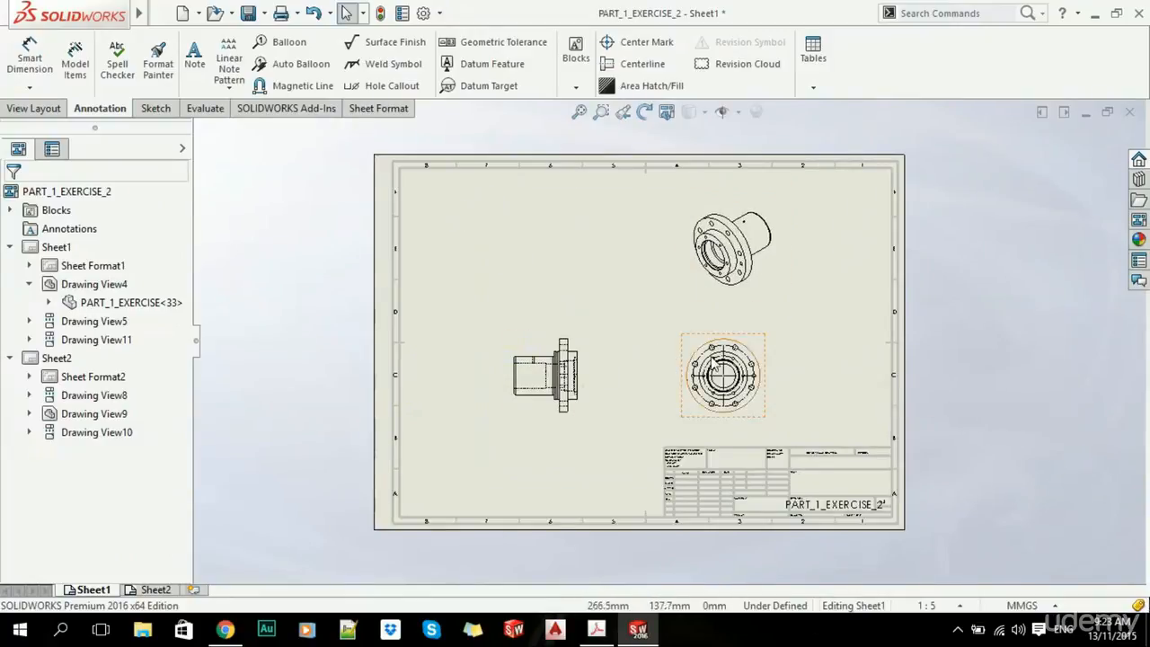
scroll(763, 367, "up", 1)
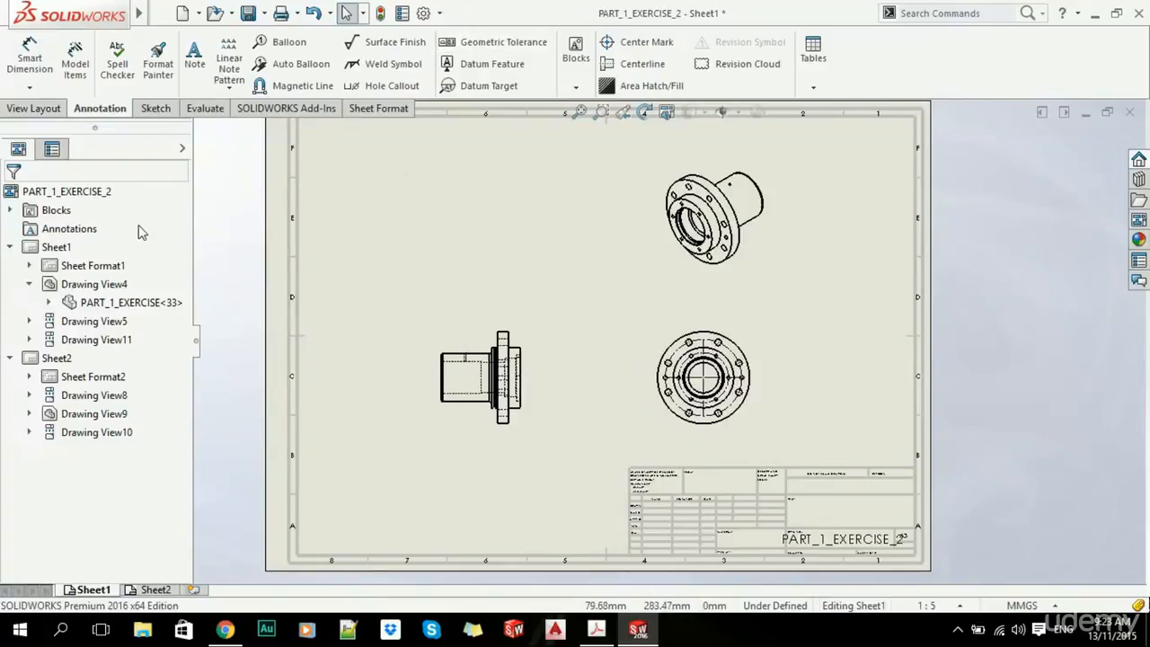
left_click(142, 114)
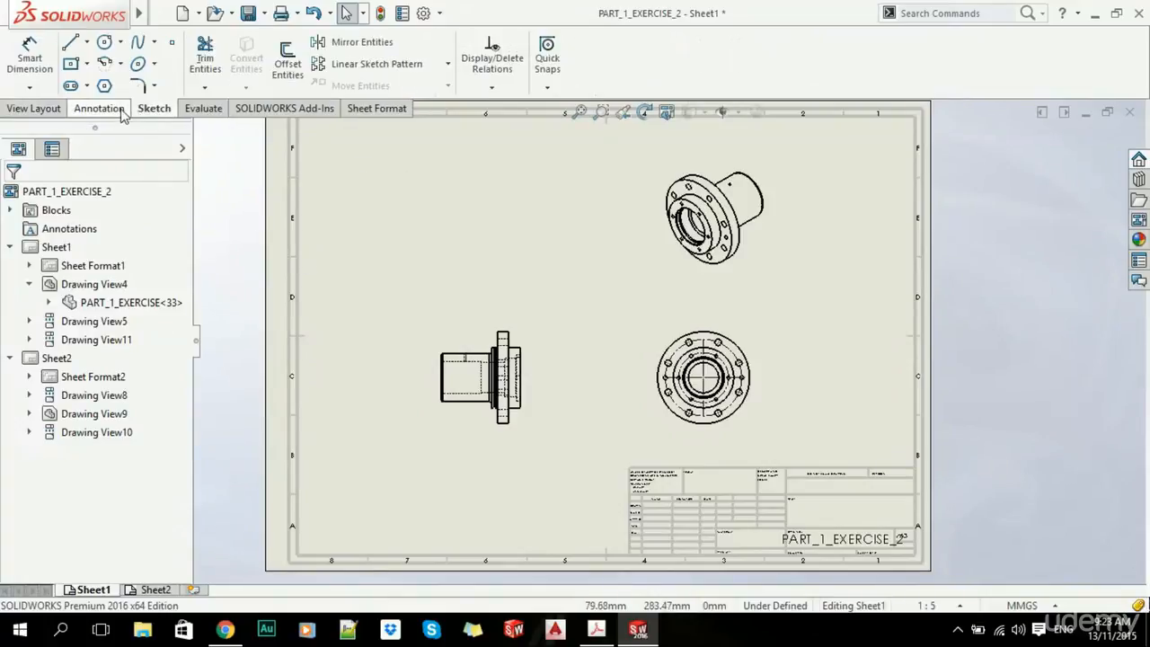
left_click(119, 112)
left_click(153, 110)
left_click(107, 109)
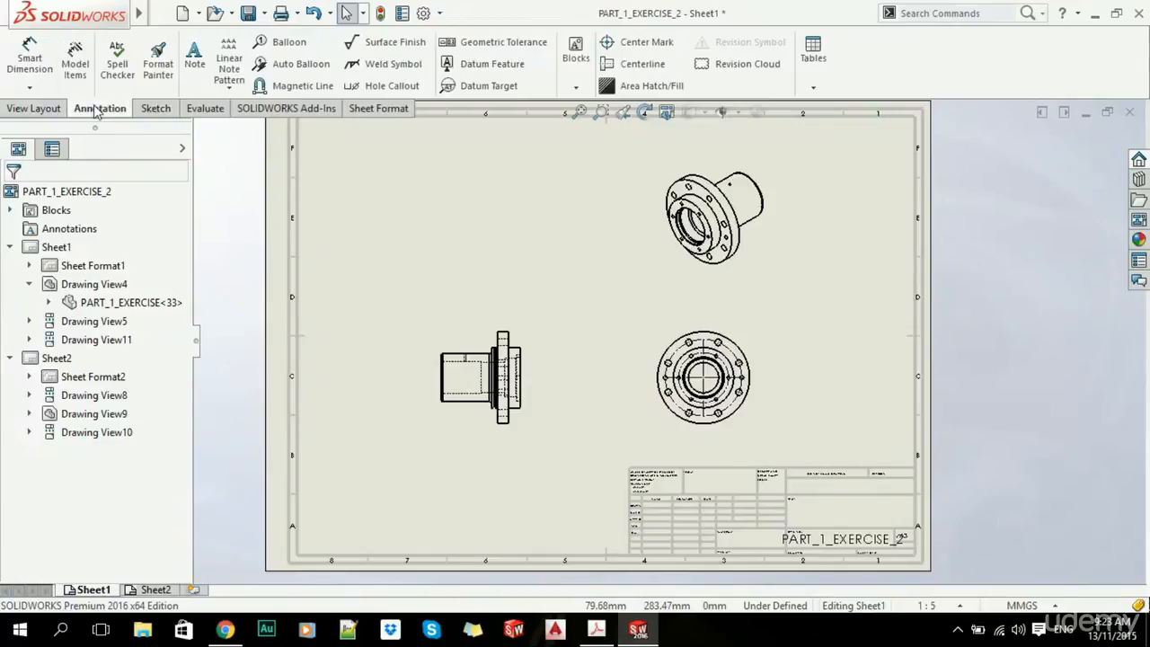
left_click(154, 109)
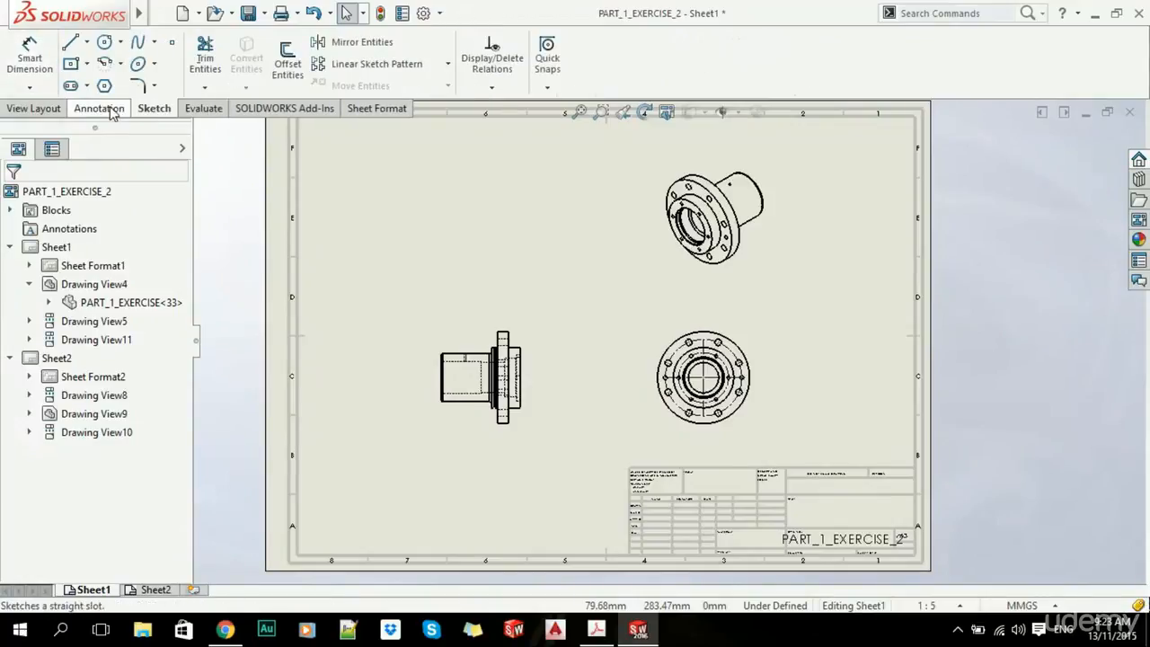
left_click(111, 112)
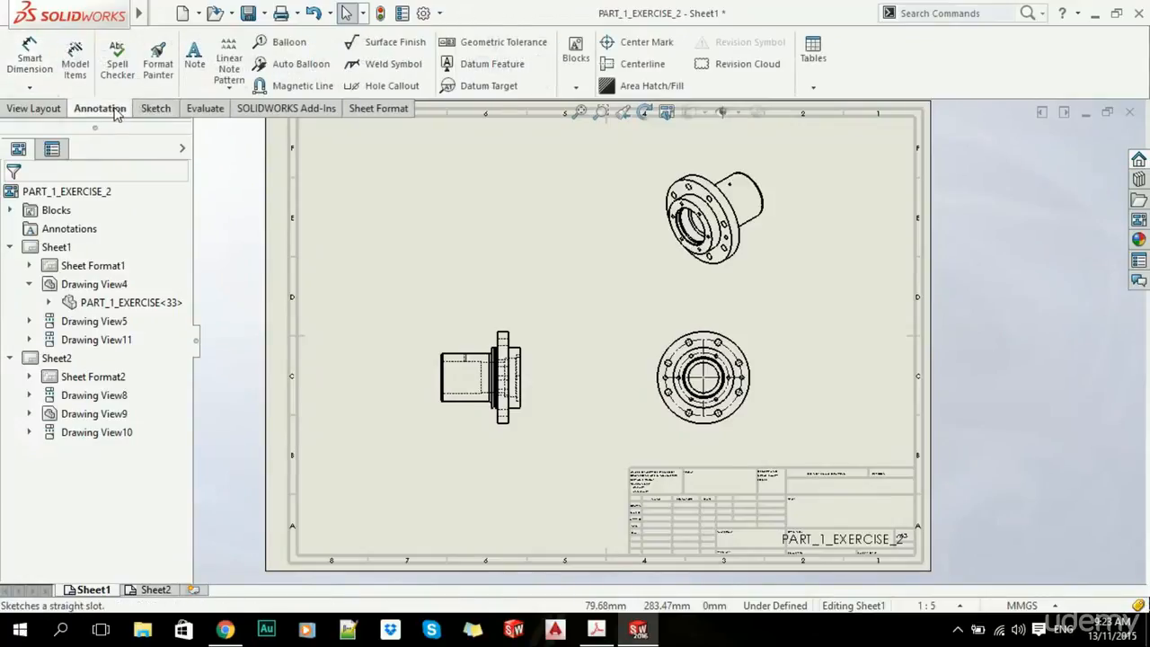
- Add a Smart Dimension for the flange's outer diameter, placed beside the circular view
left_click(30, 88)
left_click(54, 105)
scroll(718, 399, "down", 2)
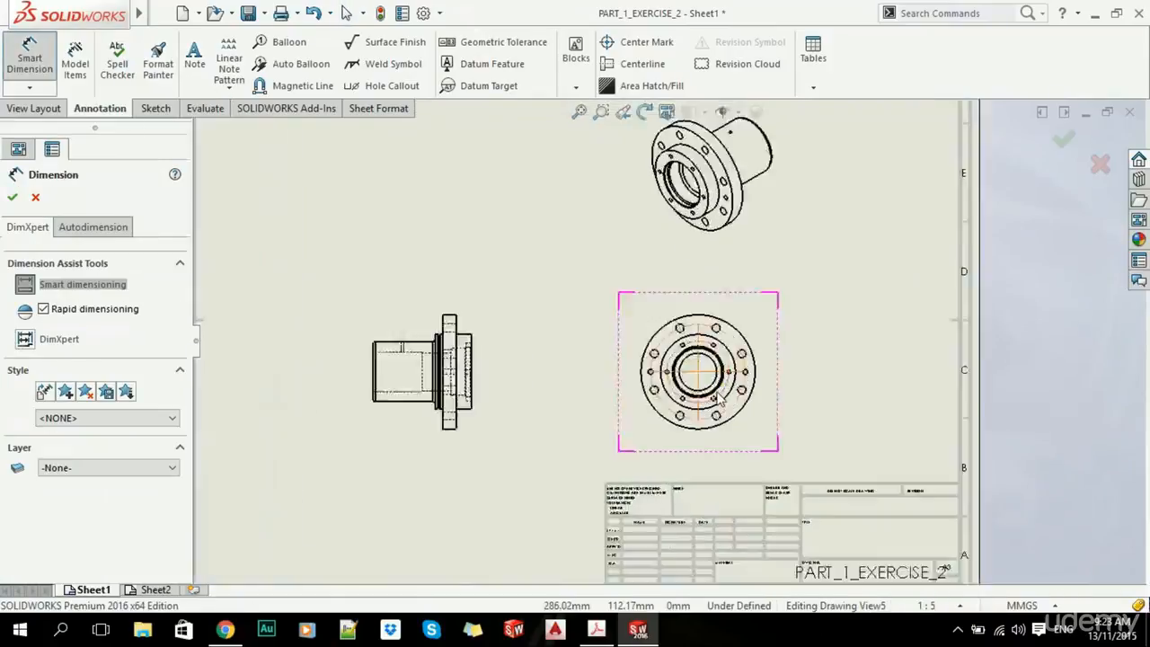
scroll(728, 404, "down", 2)
left_click(768, 340)
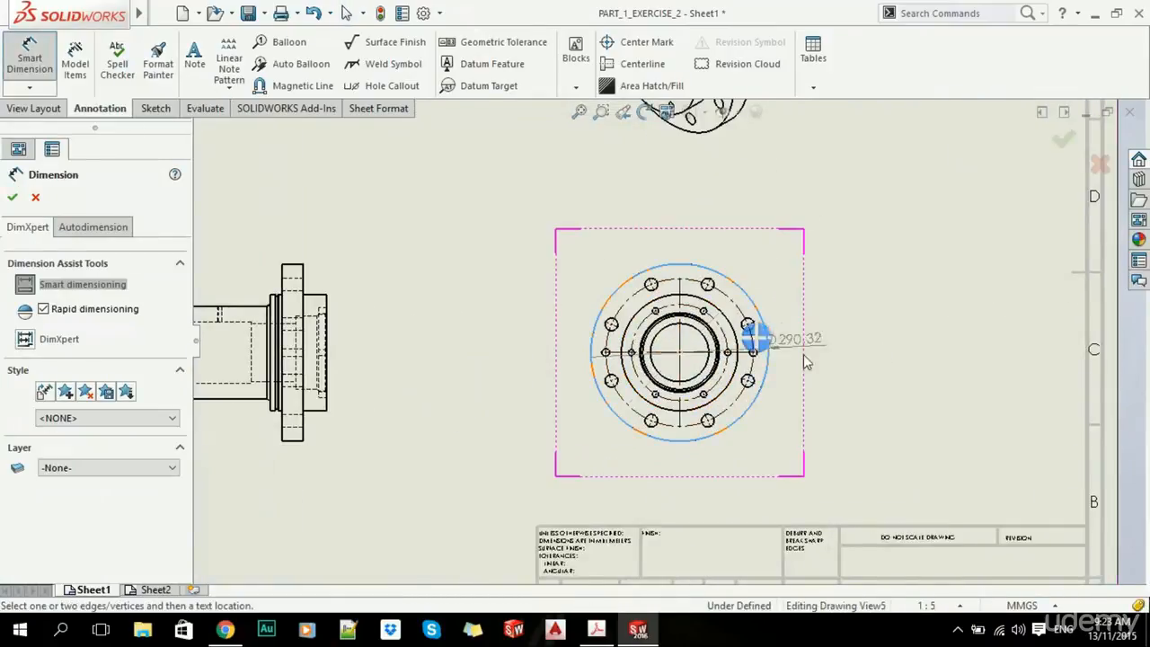
scroll(835, 363, "up", 3)
scroll(719, 342, "down", 4)
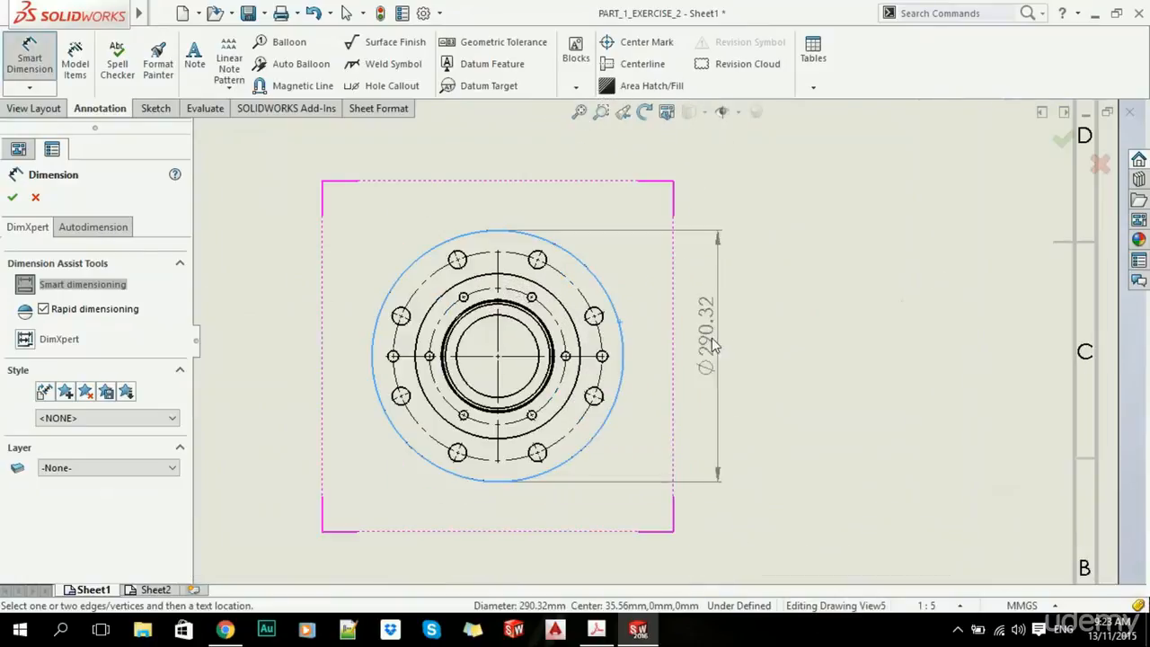
left_click(740, 346)
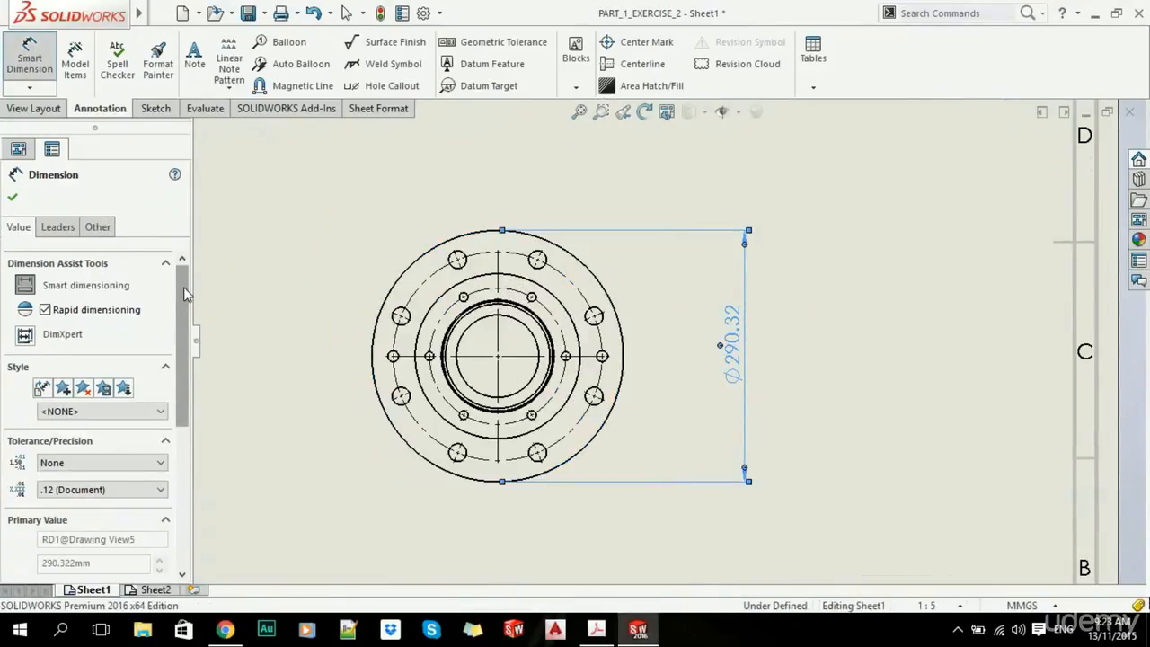
left_click_drag(183, 286, 183, 360)
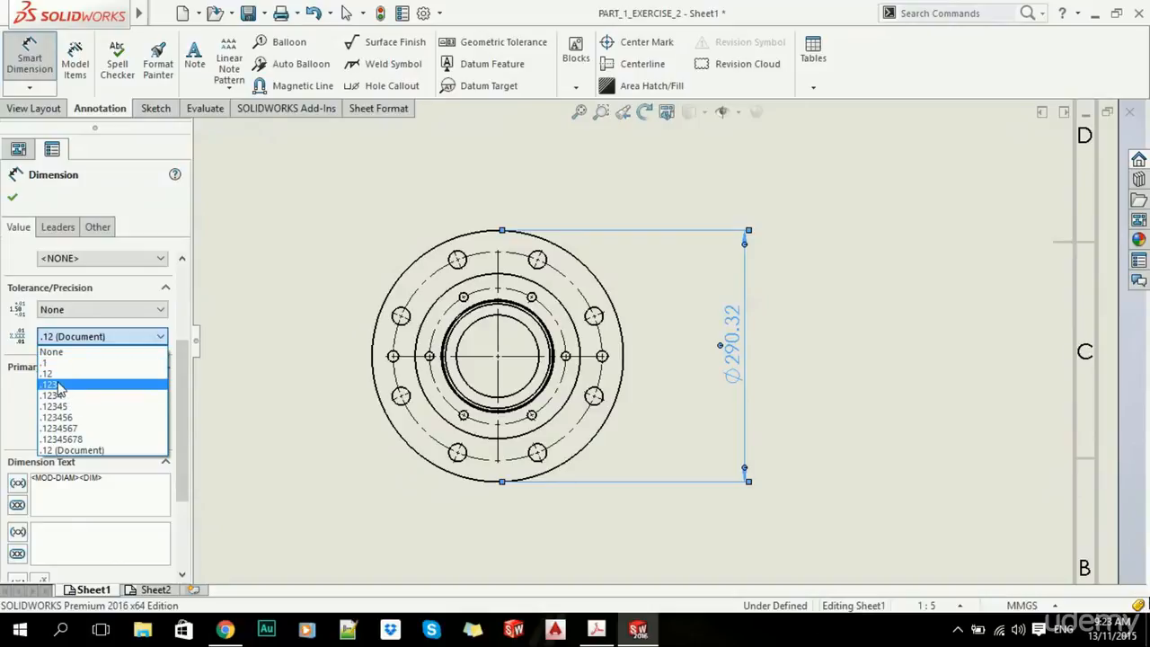
left_click(106, 339)
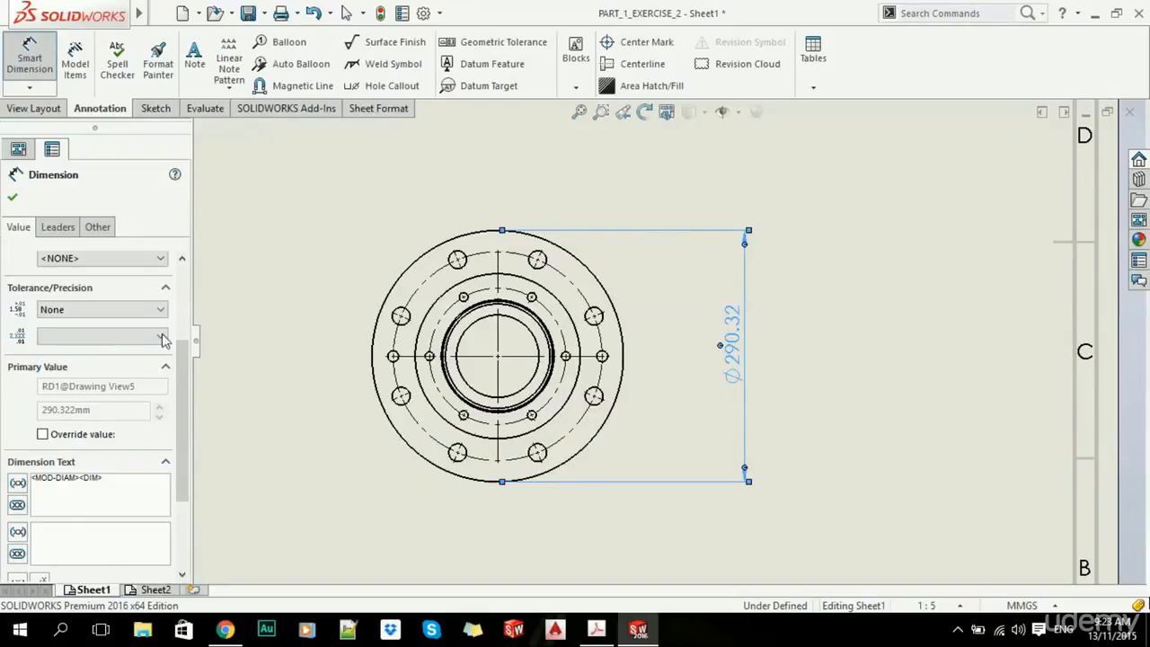
left_click_drag(182, 352, 183, 429)
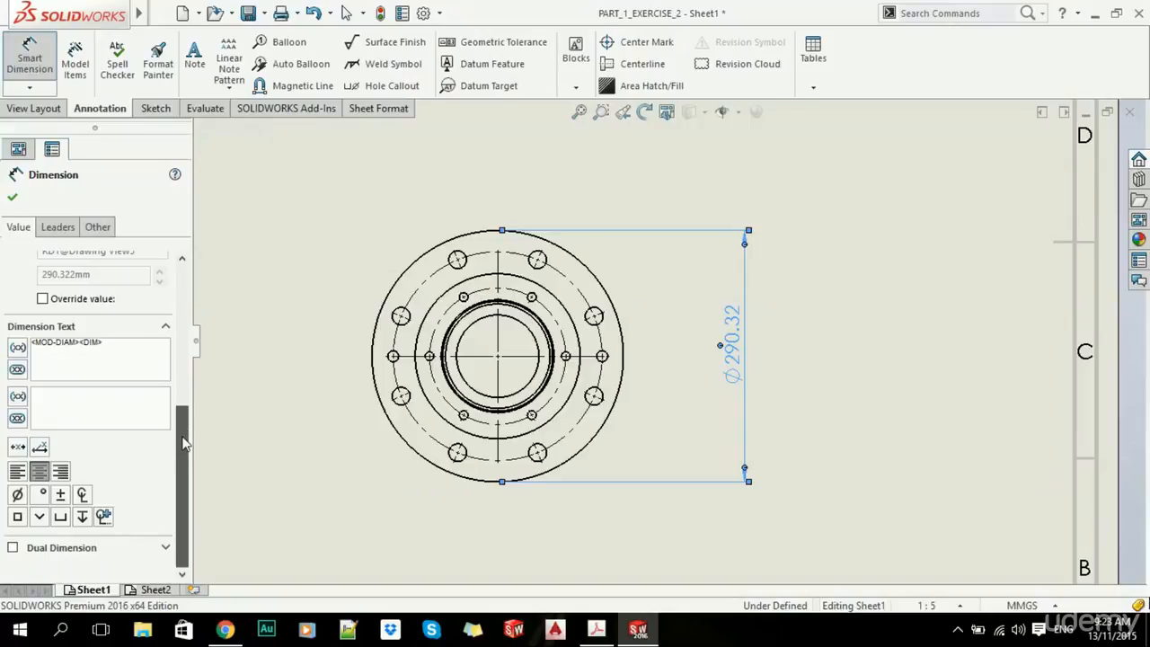
scroll(183, 442, "up", 5)
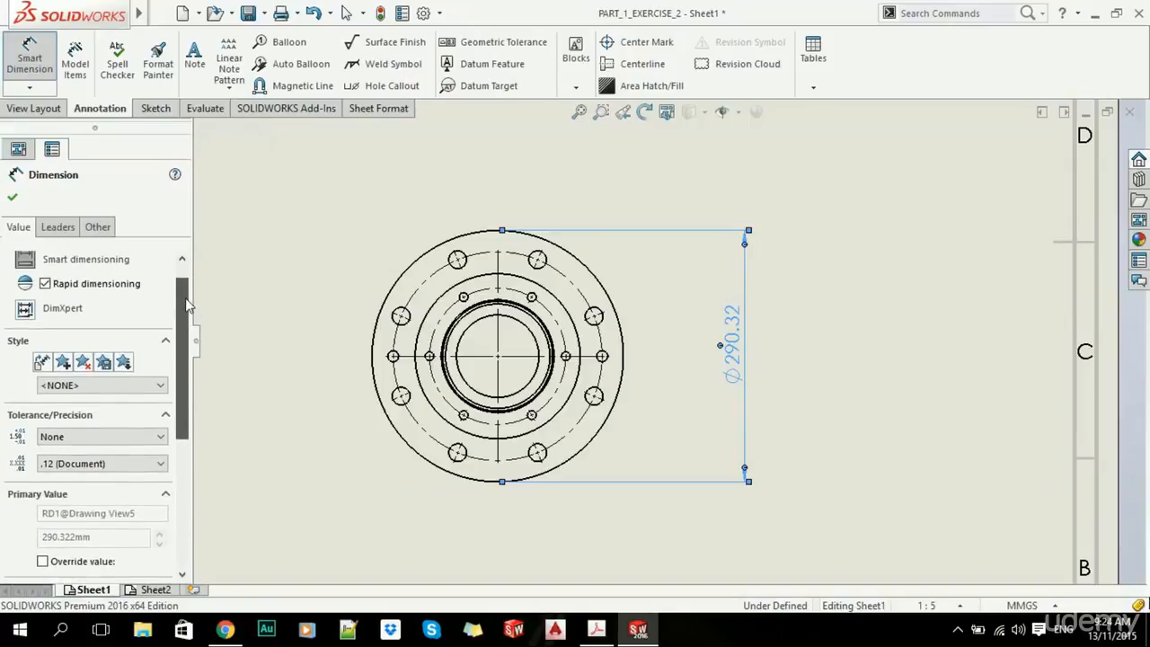
- Set the tolerance type of the flange's outer diameter dimension to Basic
left_click(94, 435)
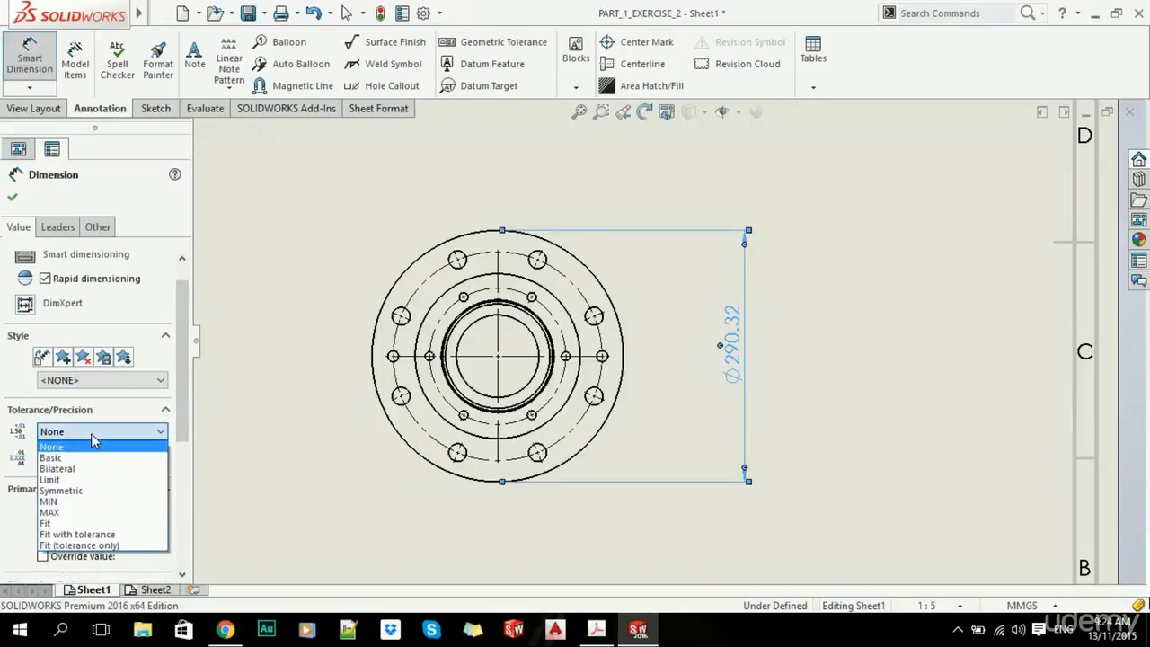
left_click(51, 458)
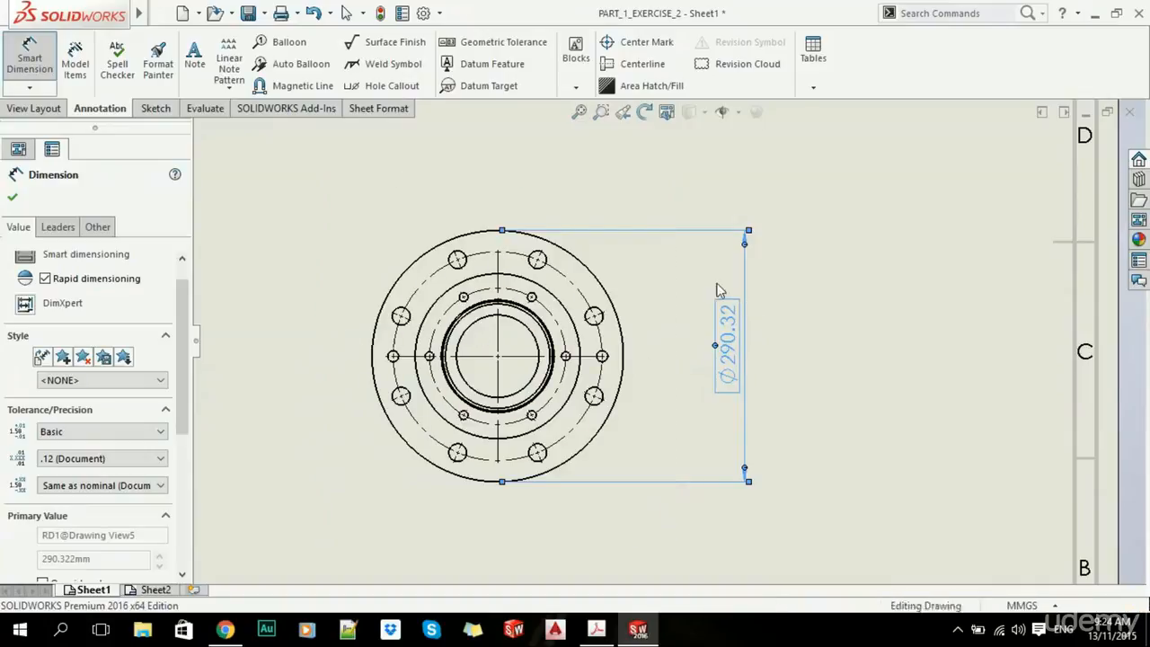
scroll(739, 378, "down", 2)
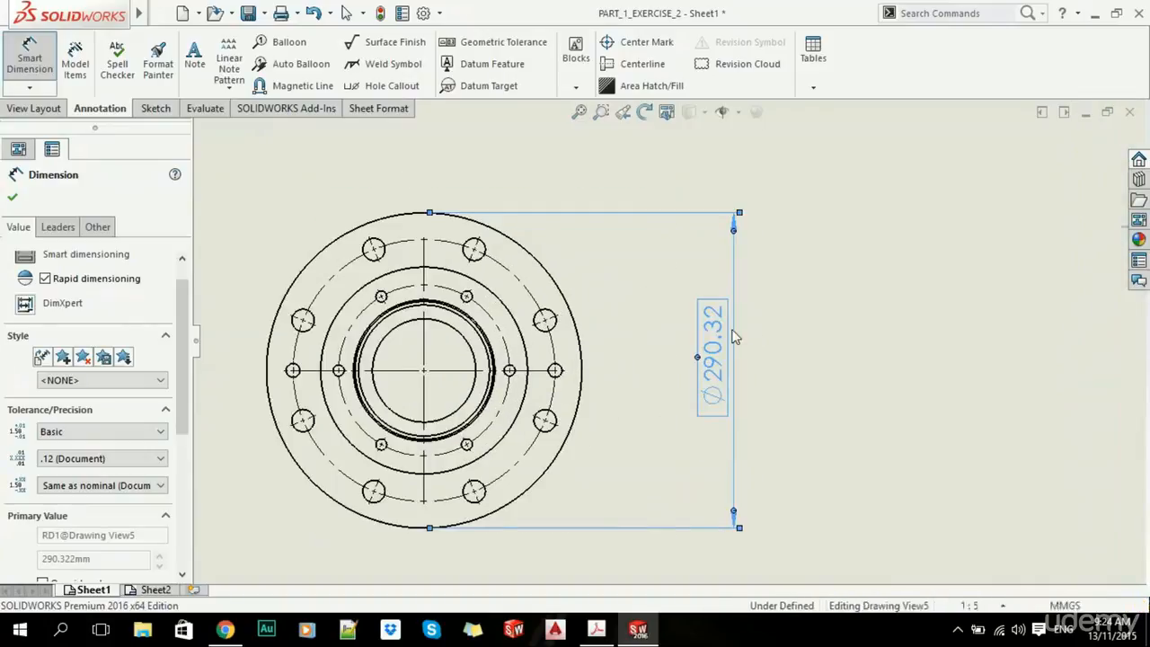
- Switch to Chrome, view the Help page with dimension tolerance and precision examples, and return to SOLIDWORKS
left_click(224, 629)
left_click(85, 9)
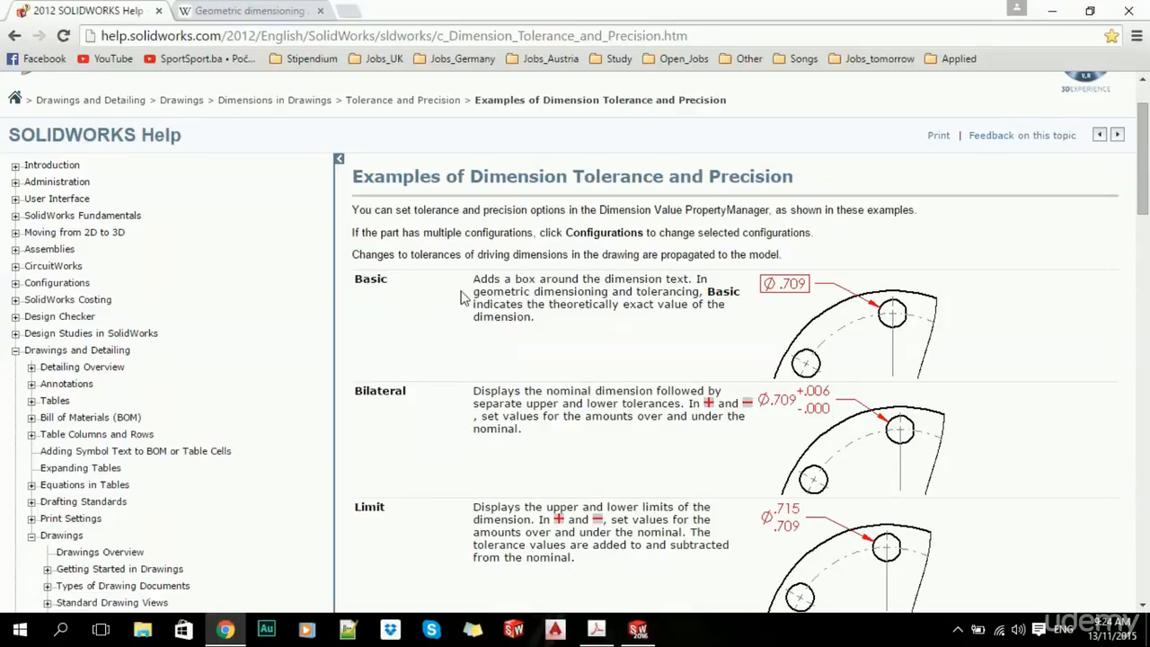
key("alt+Tab")
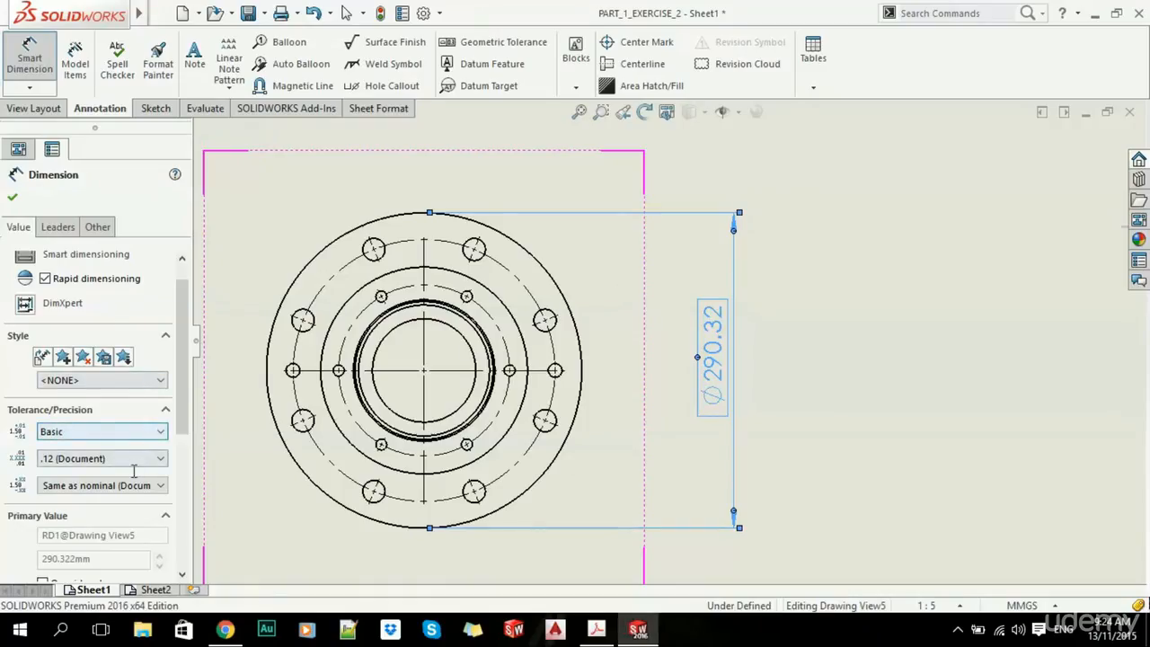
- Set the tolerance type of the flange's outer diameter dimension to Bilateral and accept the dimension
left_click(108, 432)
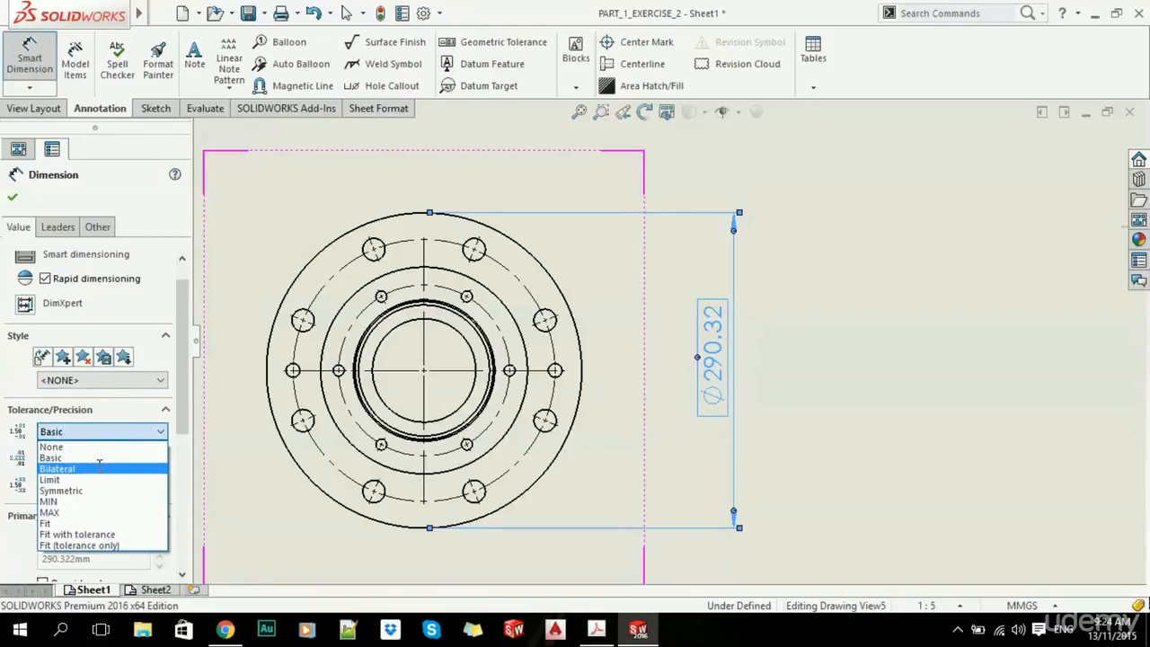
left_click(57, 468)
scroll(179, 311, "down", 2)
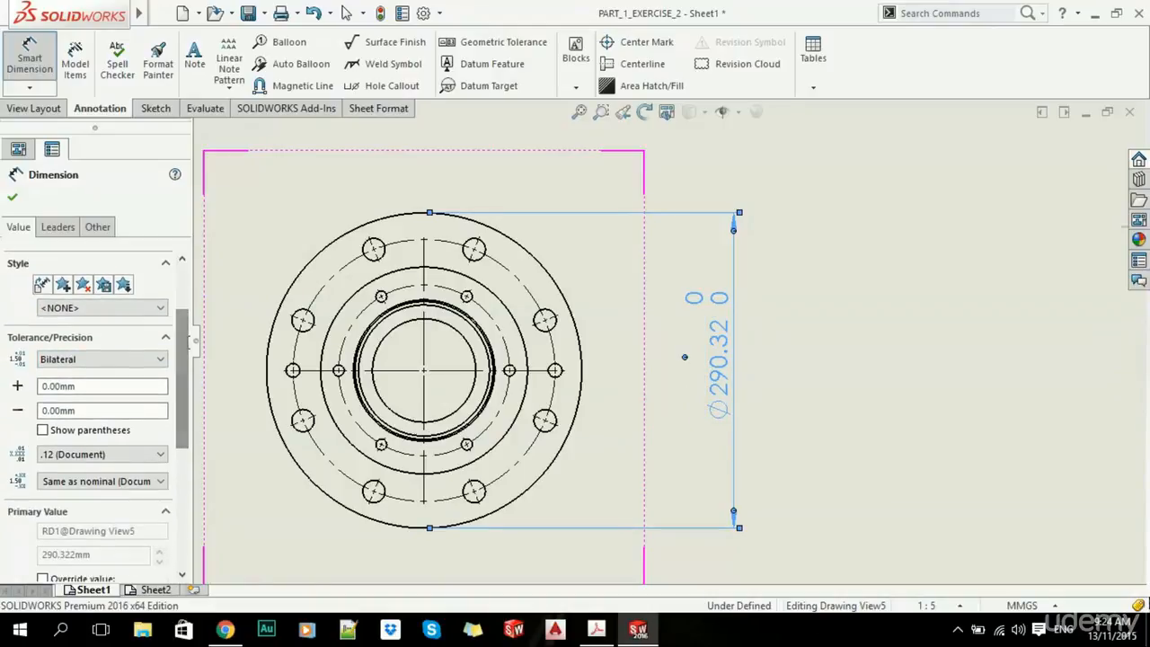
double_click(38, 385)
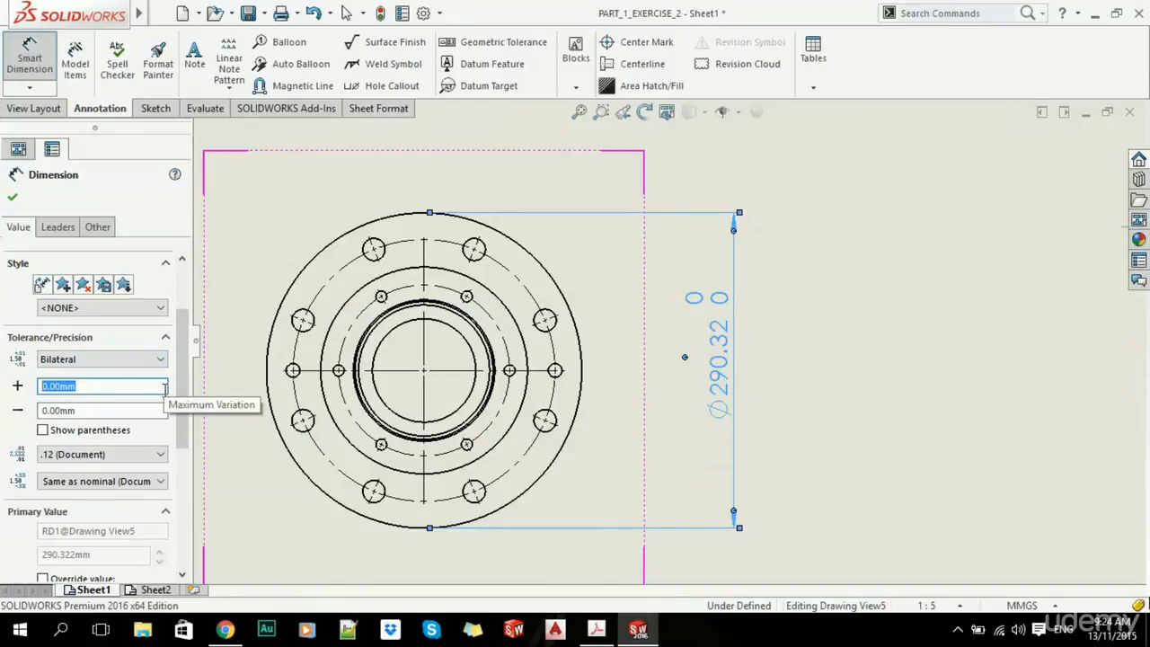
left_click(13, 197)
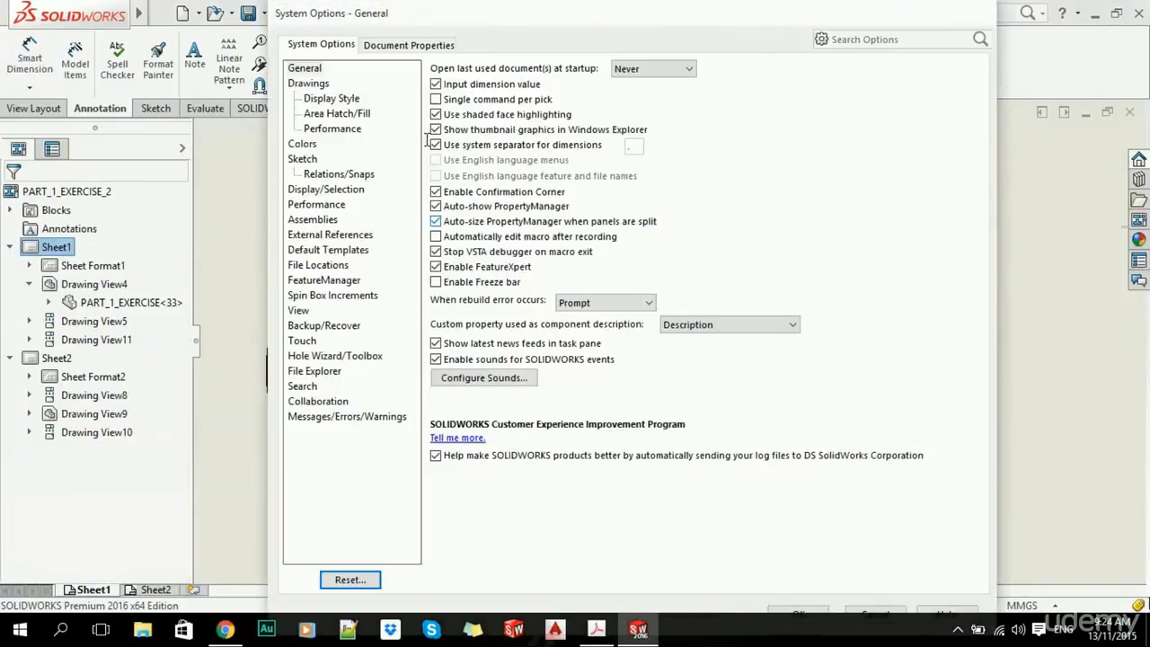
- Set the drawing document's overall drafting standard to ANSI
left_click(406, 43)
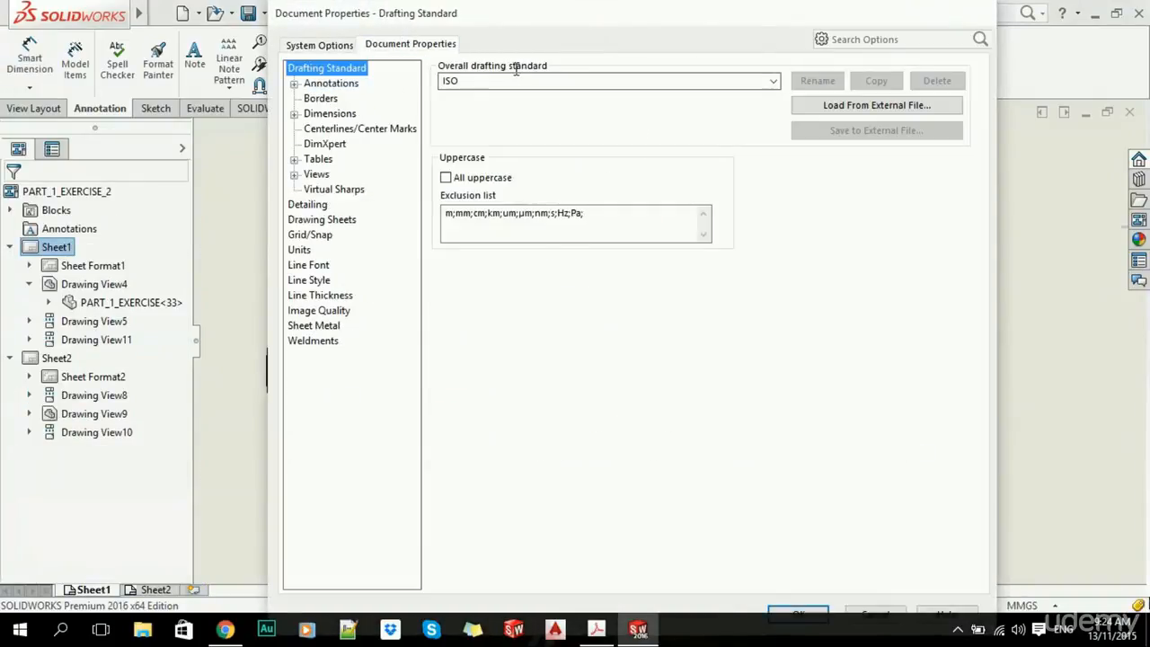
left_click(774, 81)
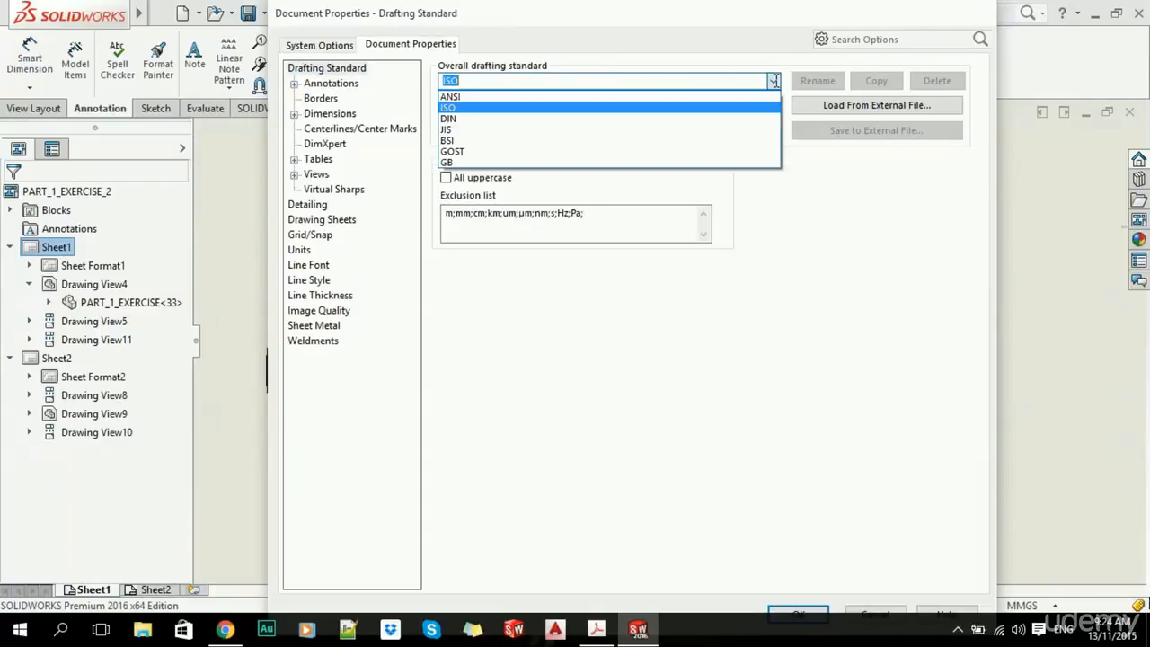
left_click(462, 93)
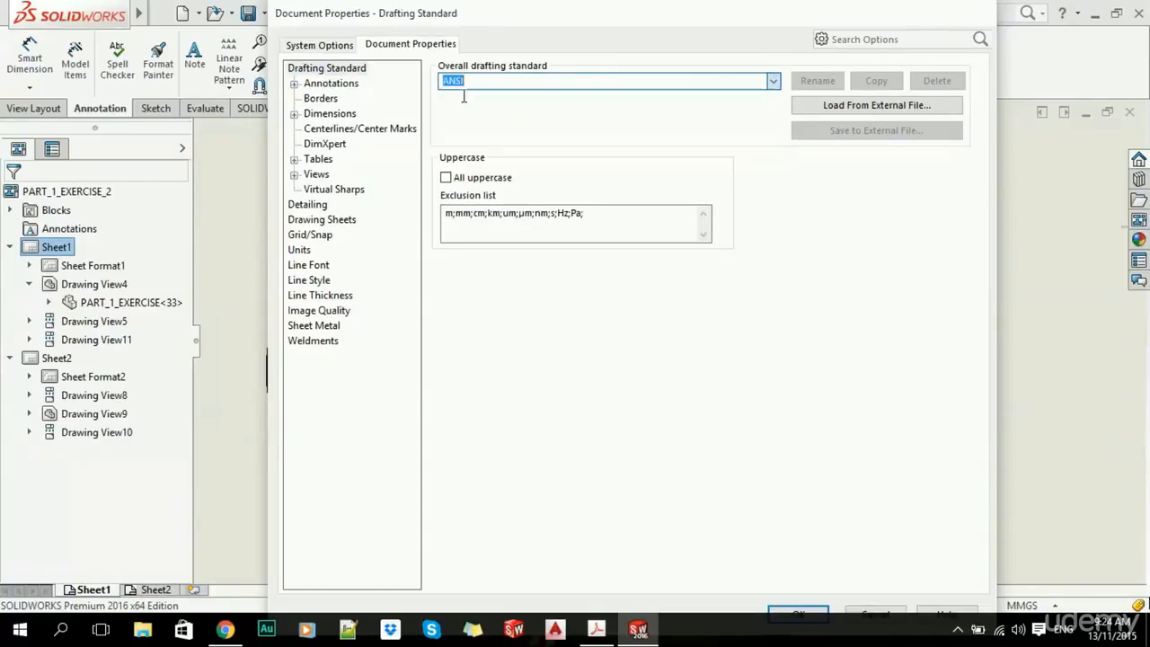
left_click(796, 610)
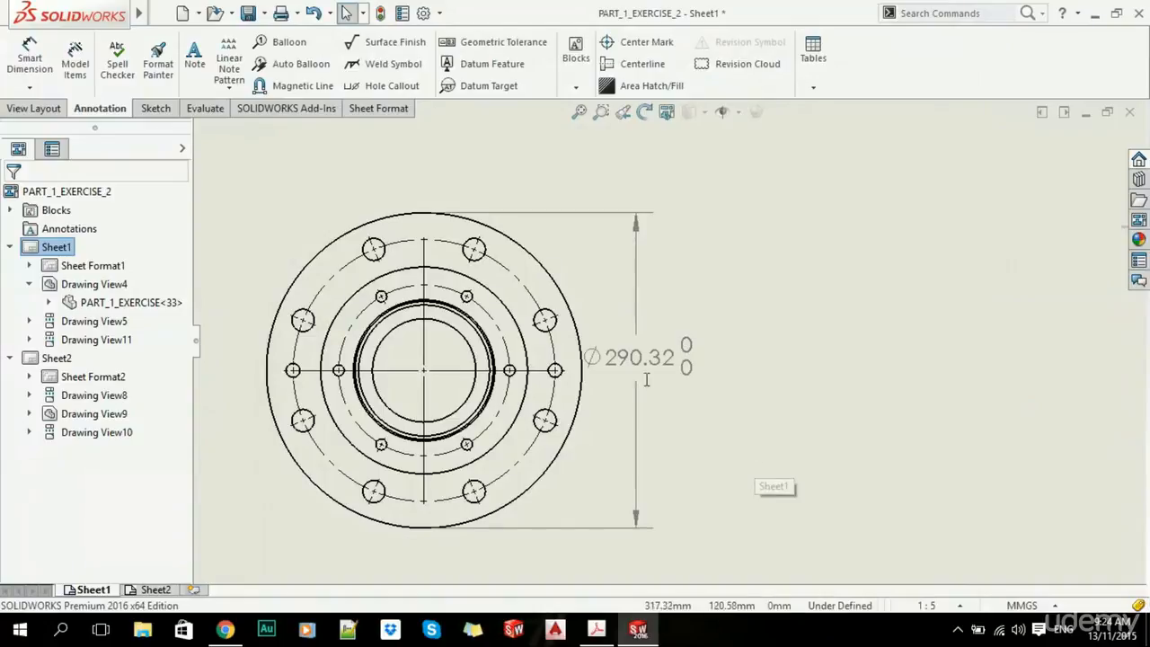
- Change the drawing document's unit system to IPS (inch, pound, second)
left_click(423, 12)
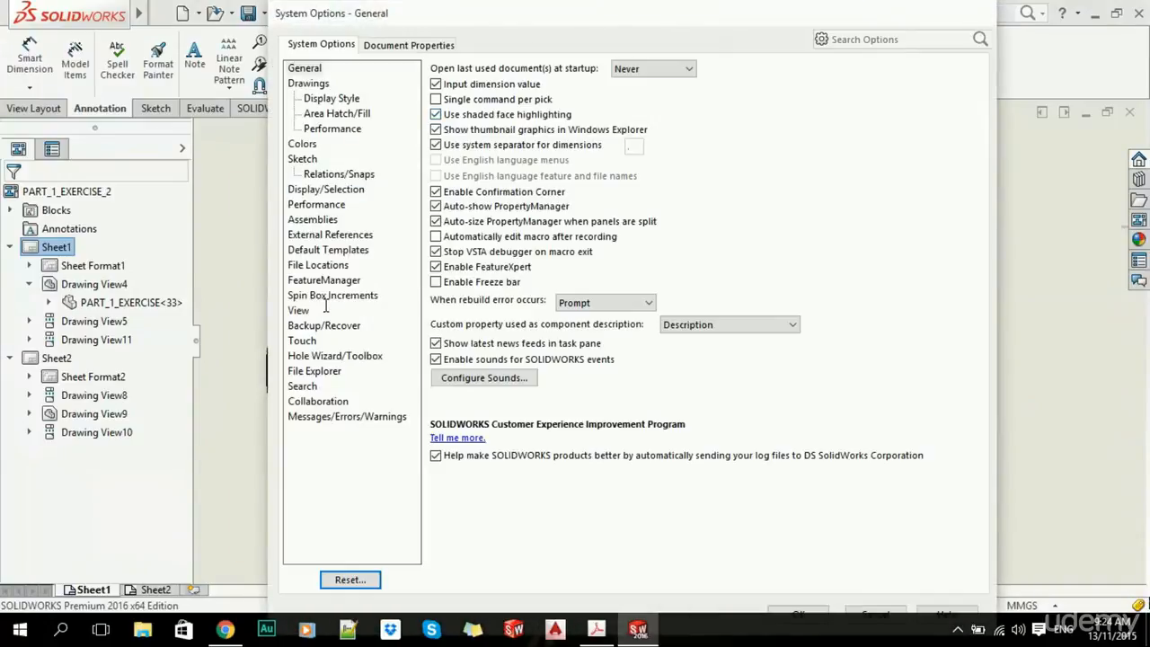
left_click(398, 44)
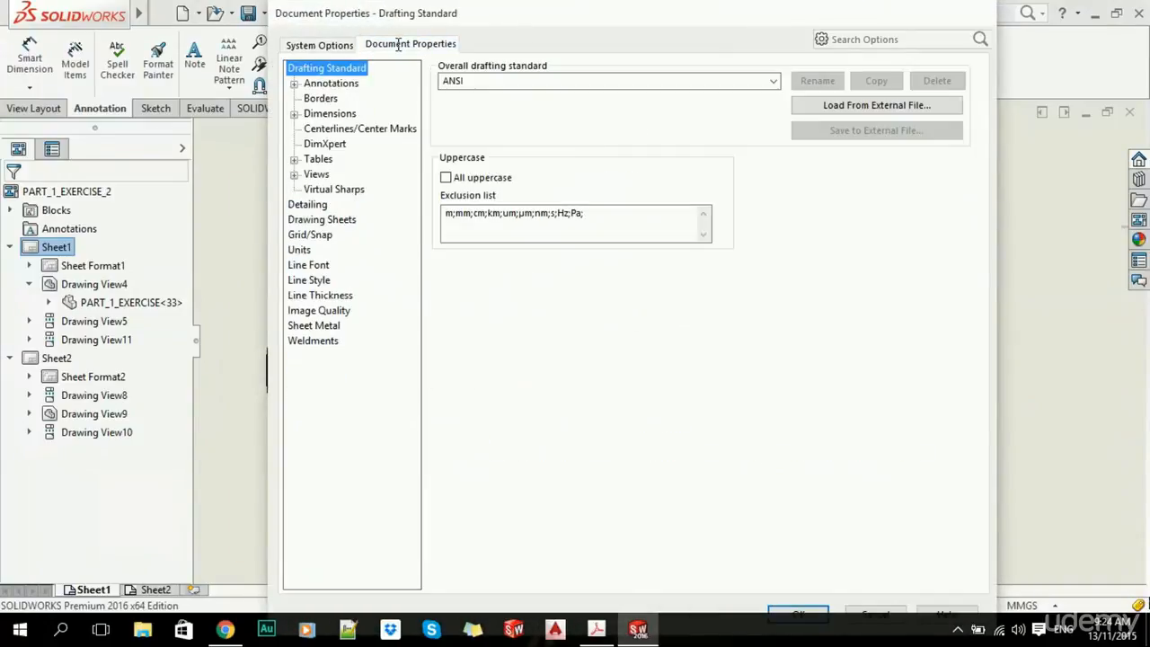
left_click(299, 250)
left_click(444, 120)
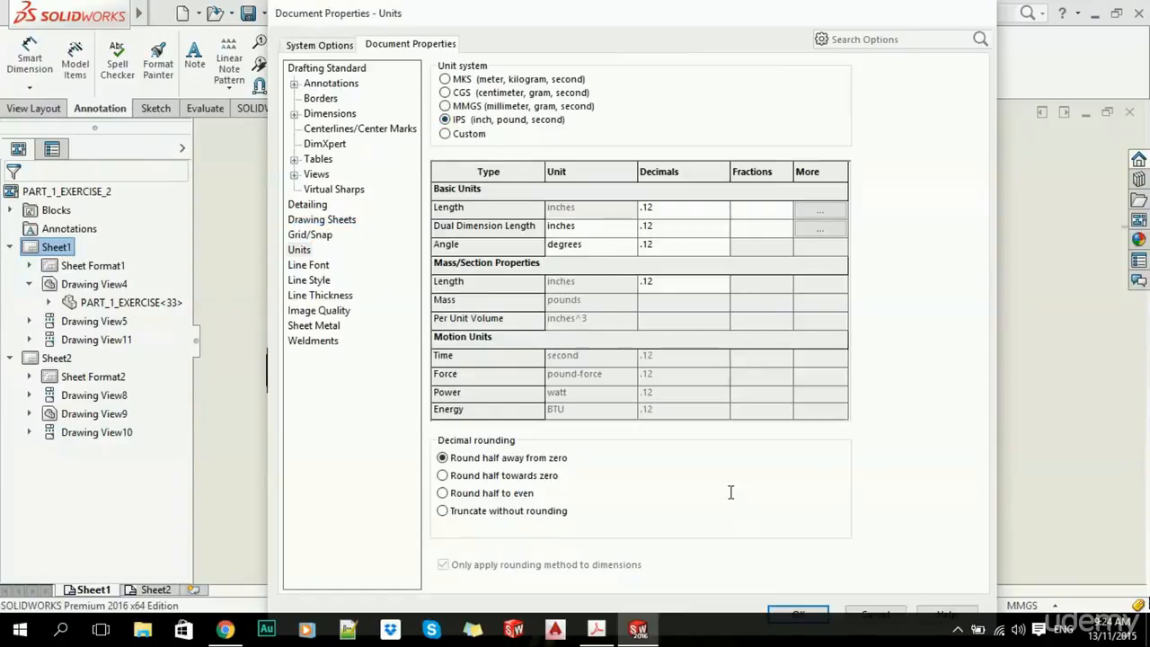
left_click(816, 610)
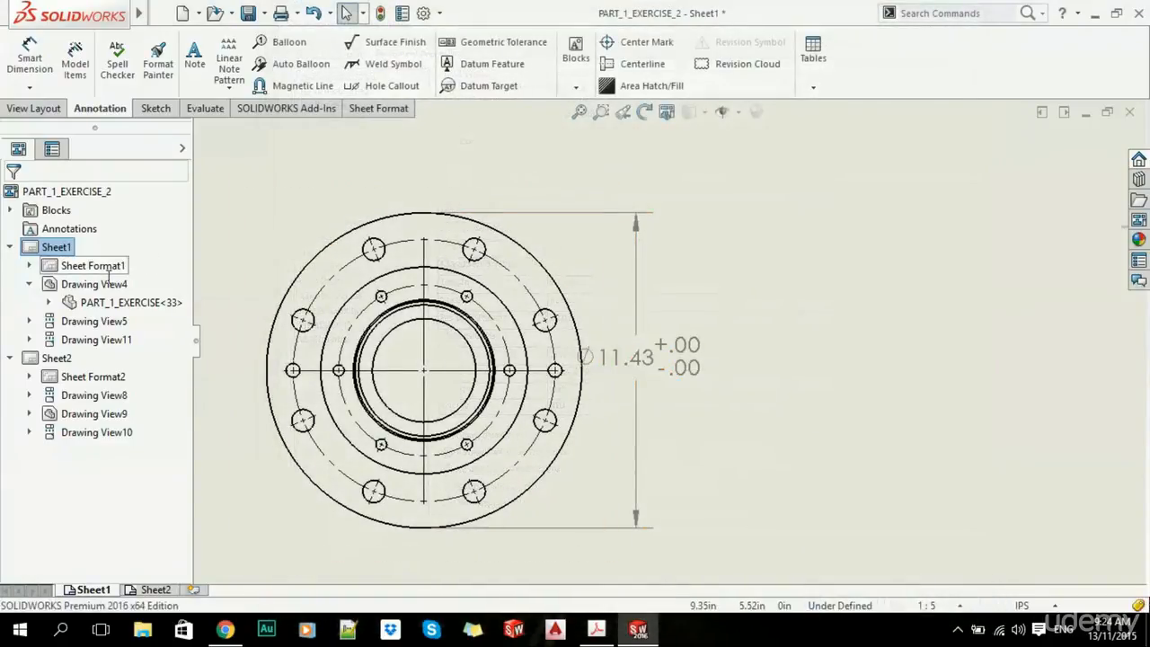
- Set the flange outer diameter's bilateral tolerance to +0.05 in and -0.02 in, and accept the dimension
left_click(664, 351)
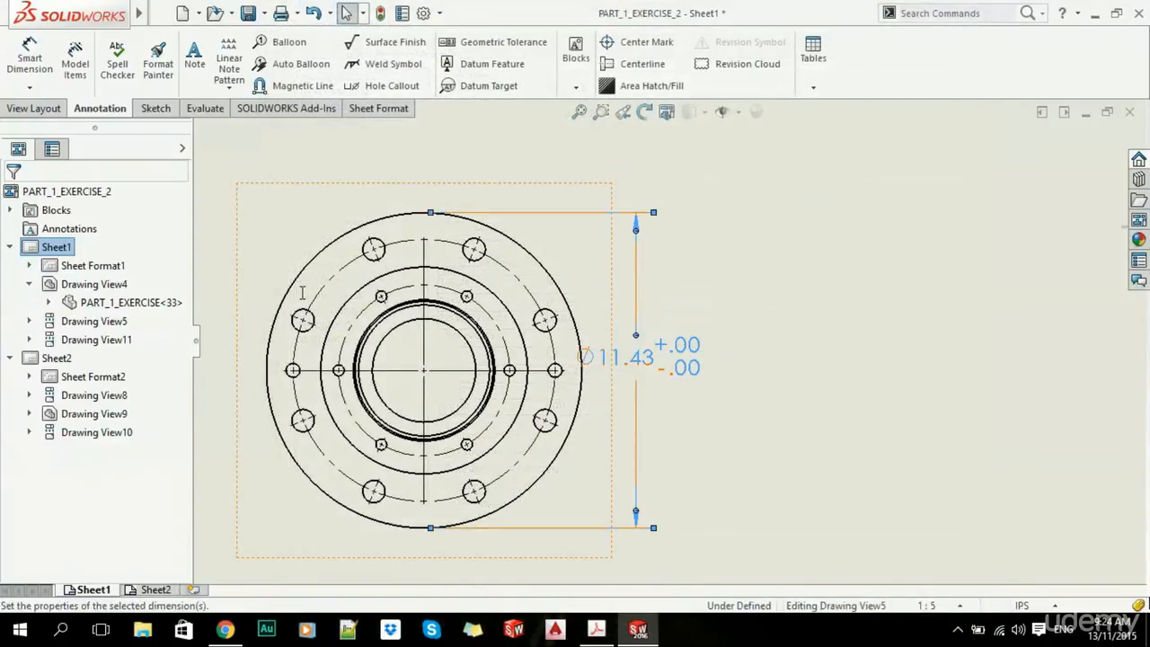
left_click(54, 385)
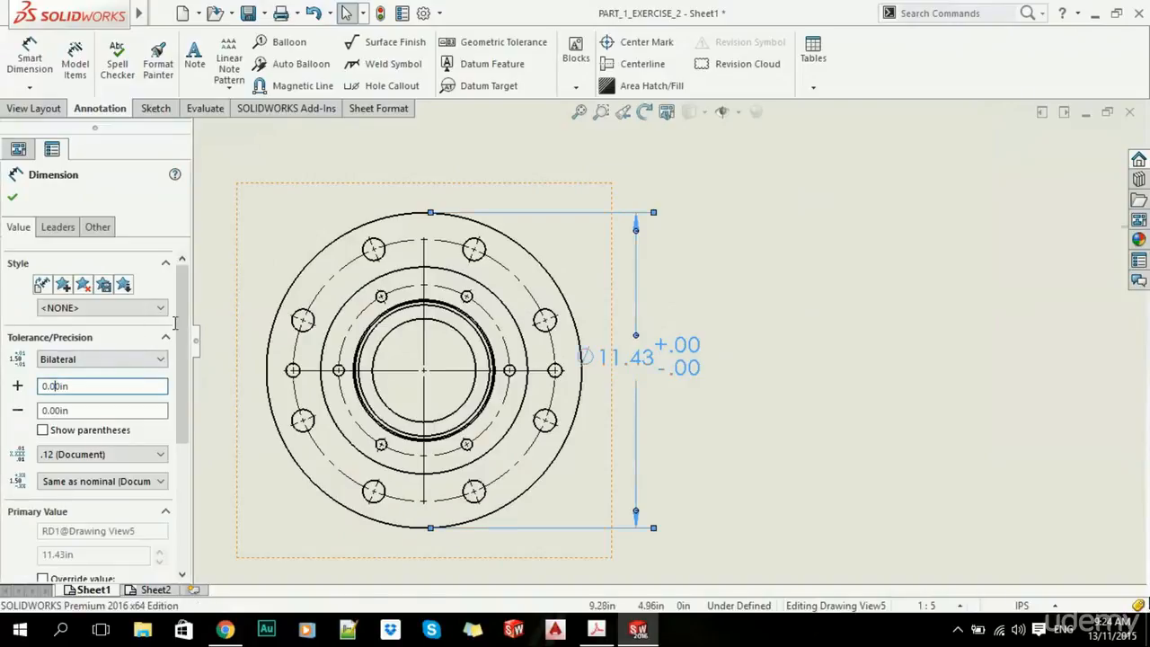
type("5")
left_click(66, 410)
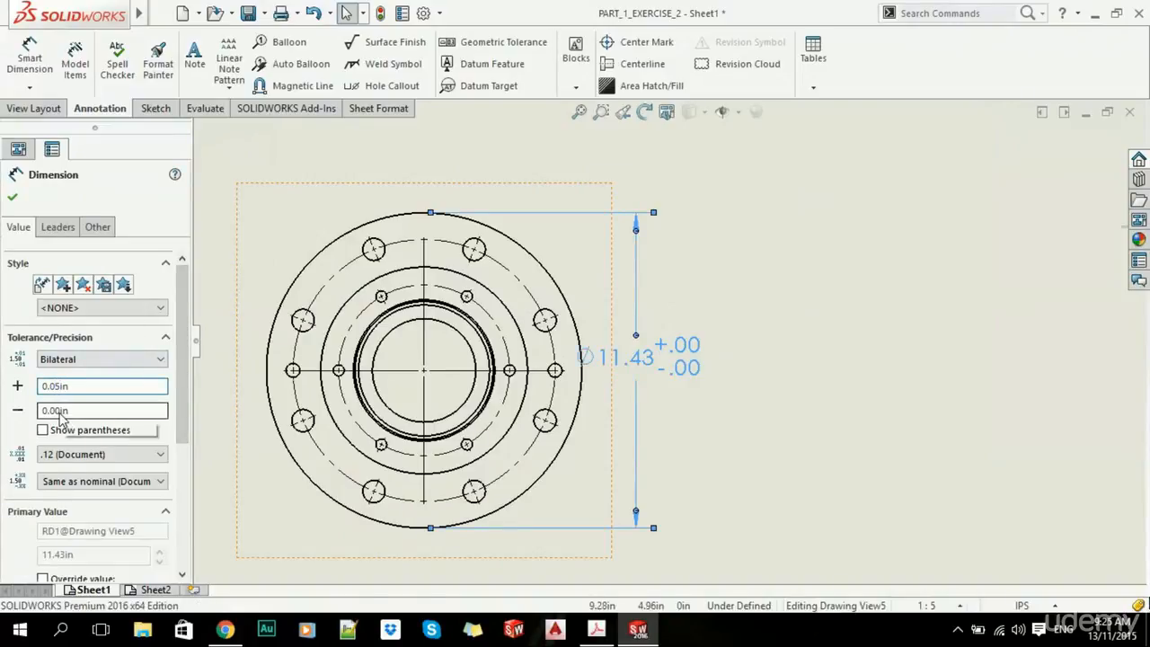
key("BackSpace")
key("BackSpace")
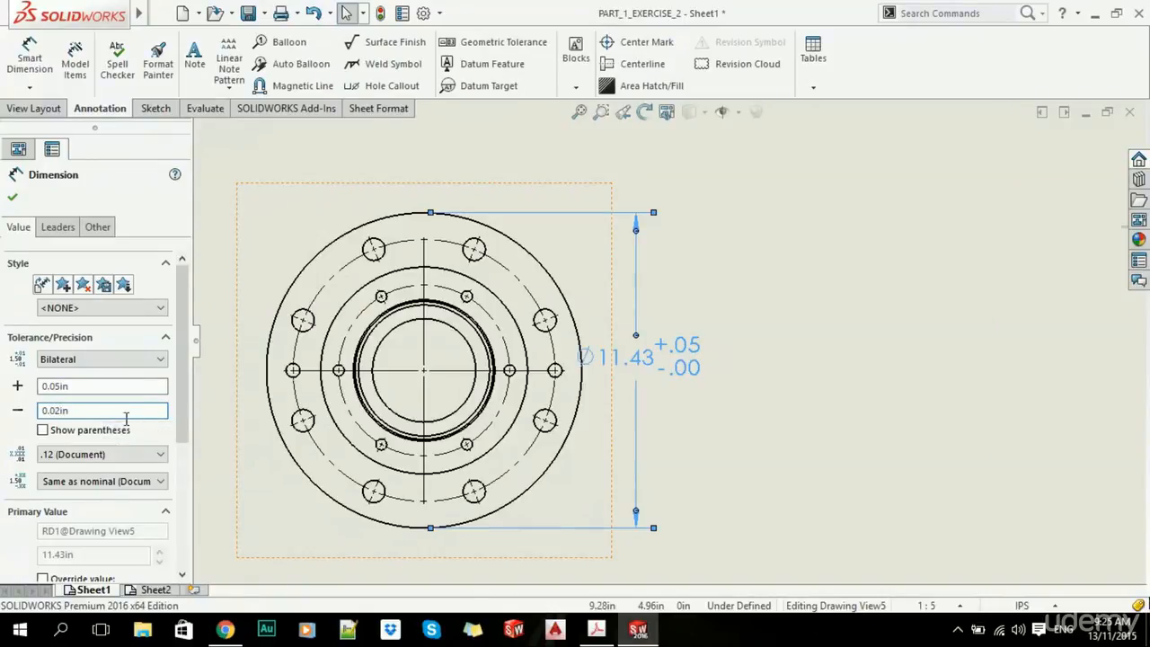
left_click(13, 197)
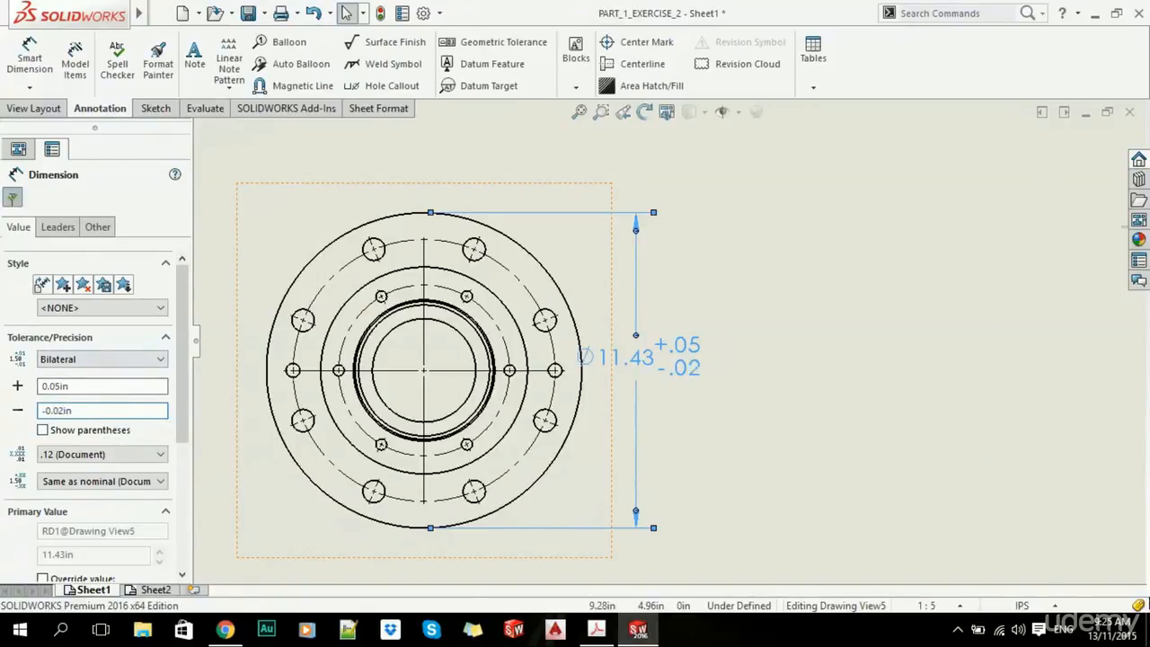
- Add a Smart Dimension for the part's overall length between the two end faces, placed above the side view
scroll(755, 431, "down", 2)
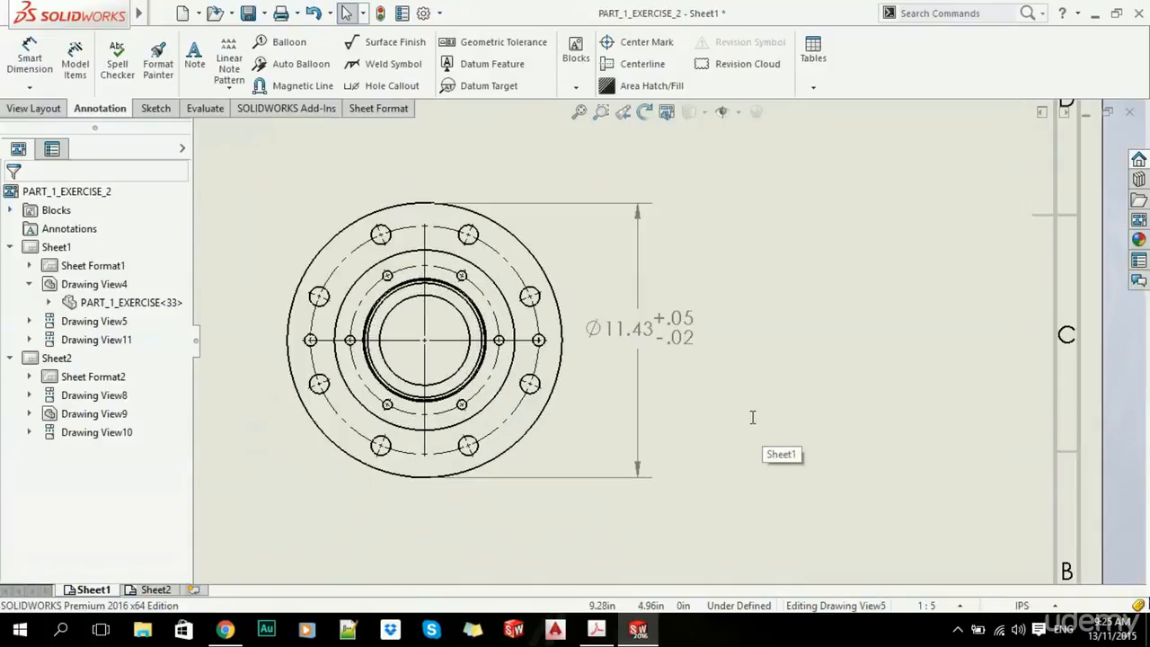
scroll(751, 416, "down", 6)
scroll(490, 335, "up", 3)
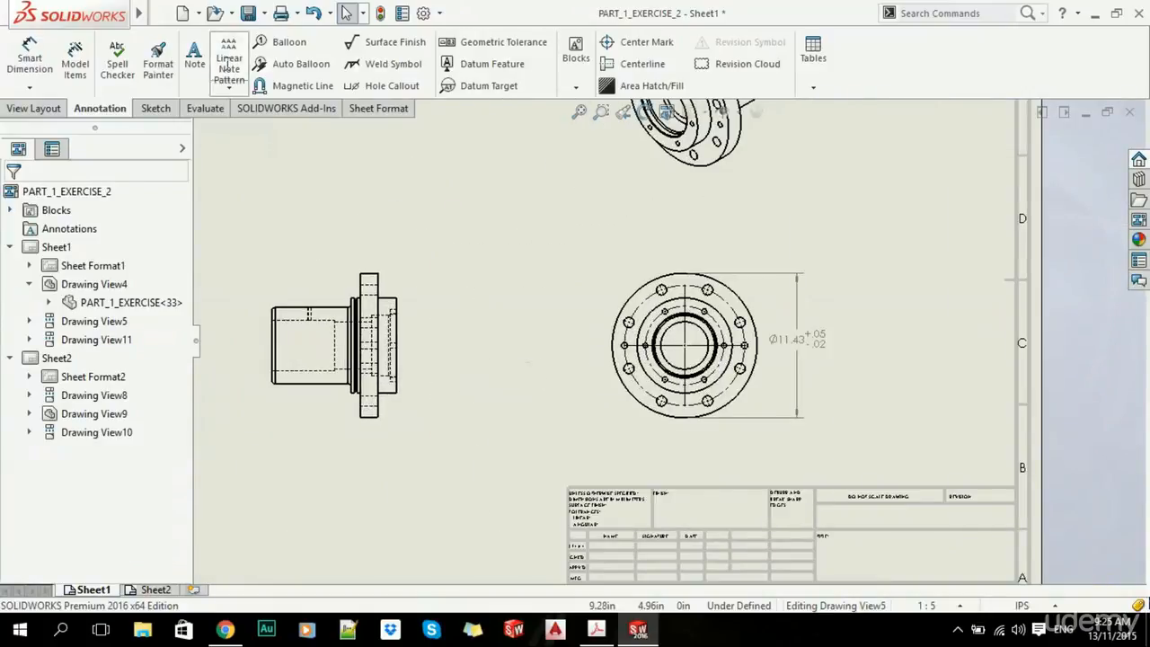
left_click(30, 56)
scroll(427, 345, "up", 1)
scroll(485, 392, "down", 1)
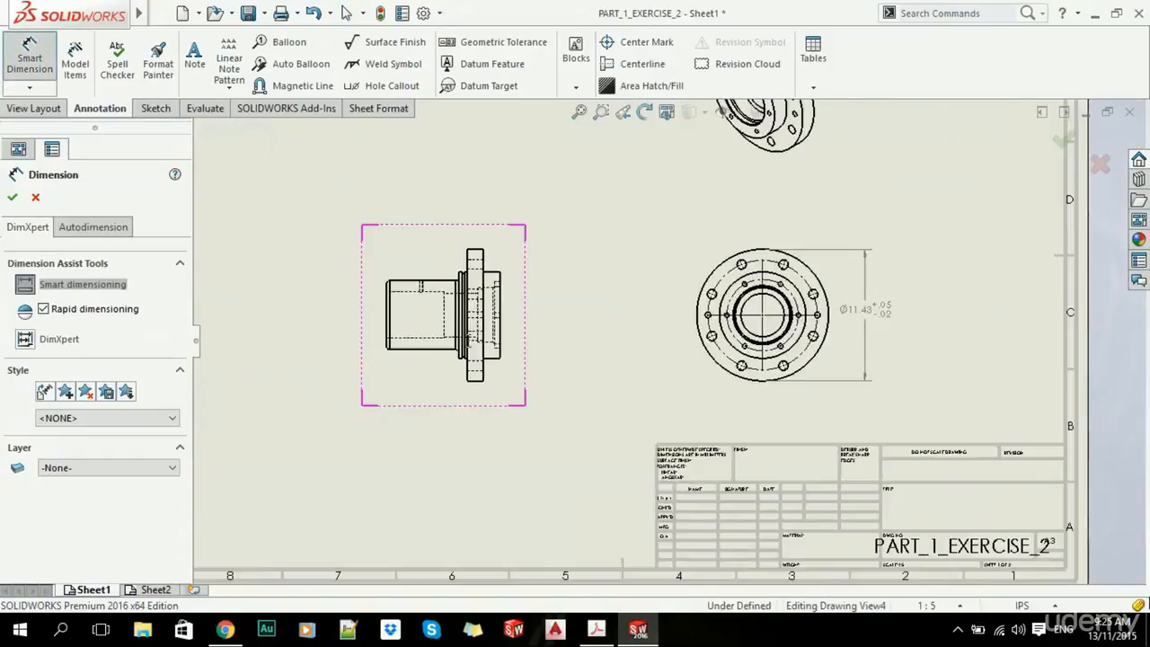
scroll(462, 326, "up", 2)
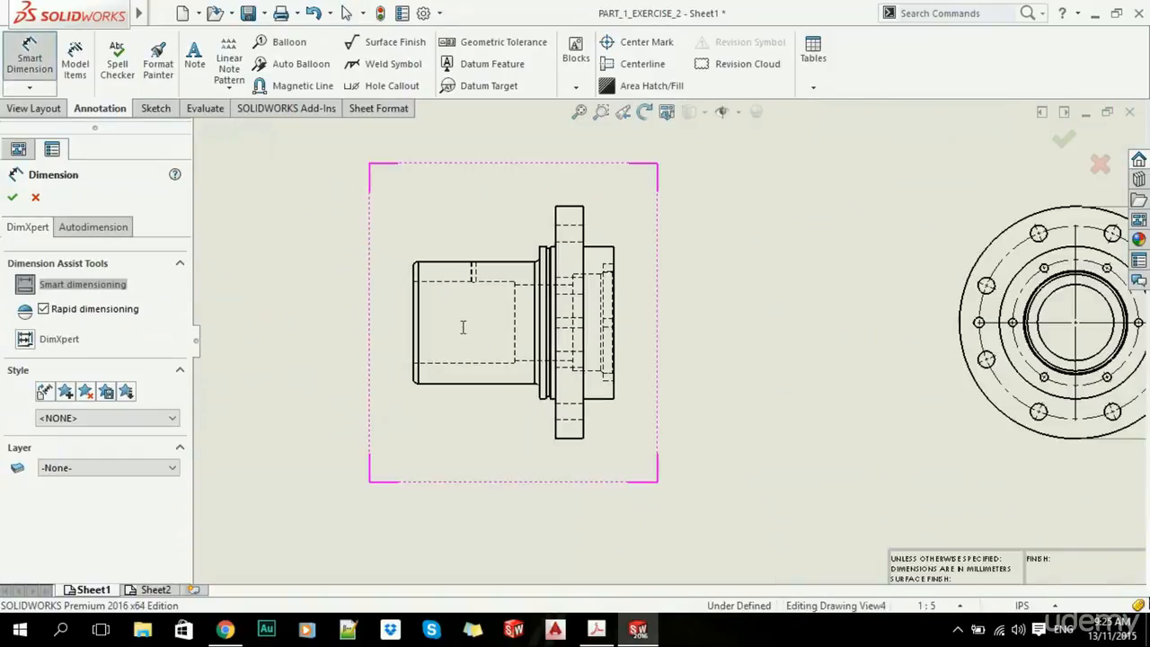
left_click(417, 302)
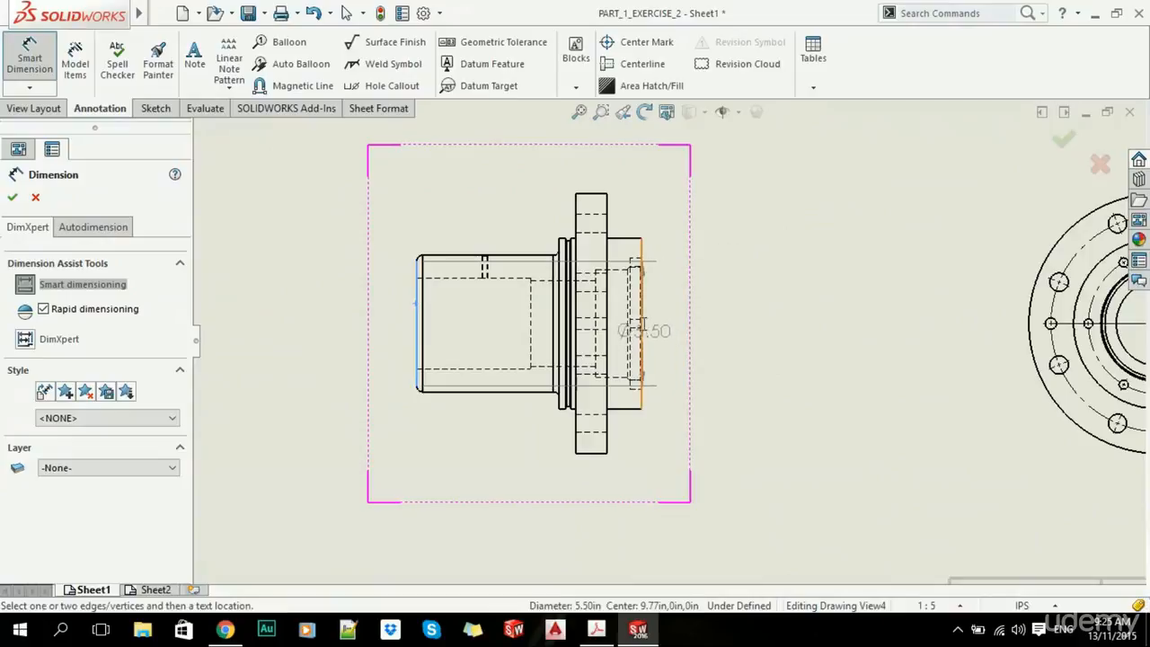
left_click(642, 325)
scroll(643, 325, "up", 2)
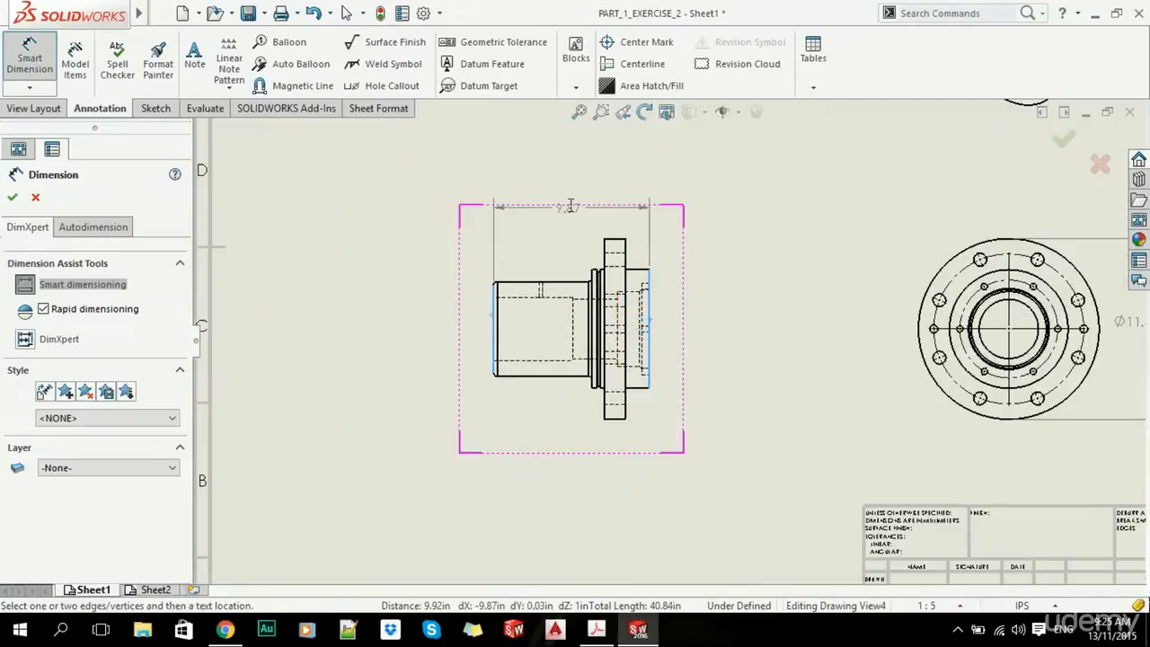
left_click(573, 208)
- Set the tolerance type of the side view's overall length dimension to Limit
scroll(105, 375, "down", 2)
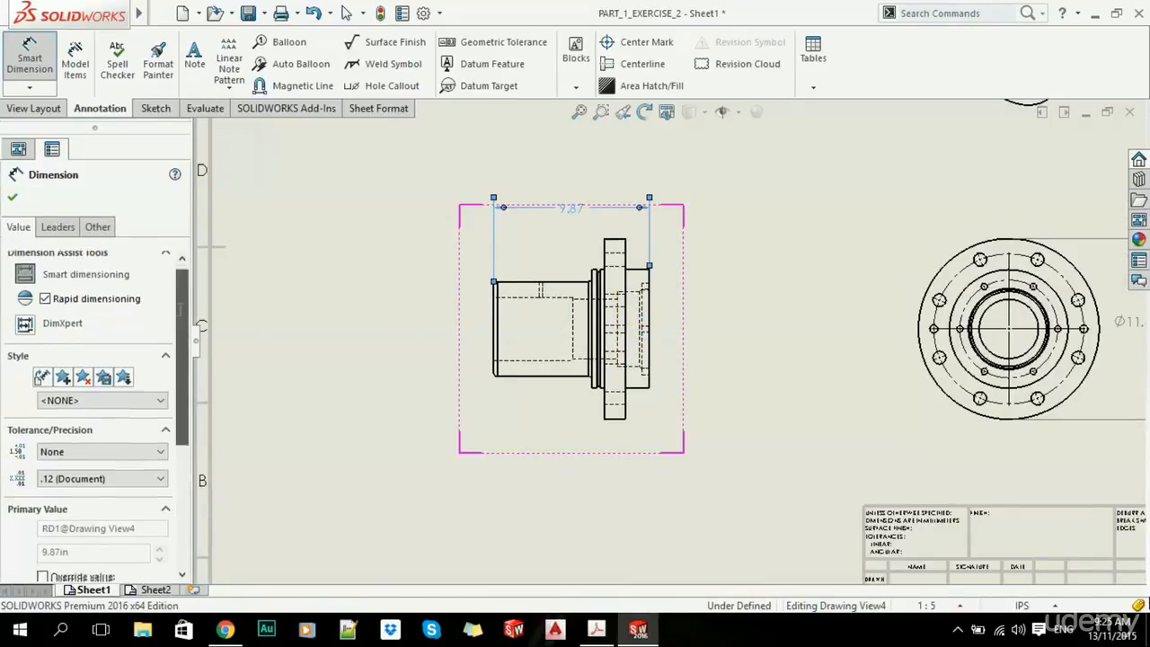
left_click(106, 380)
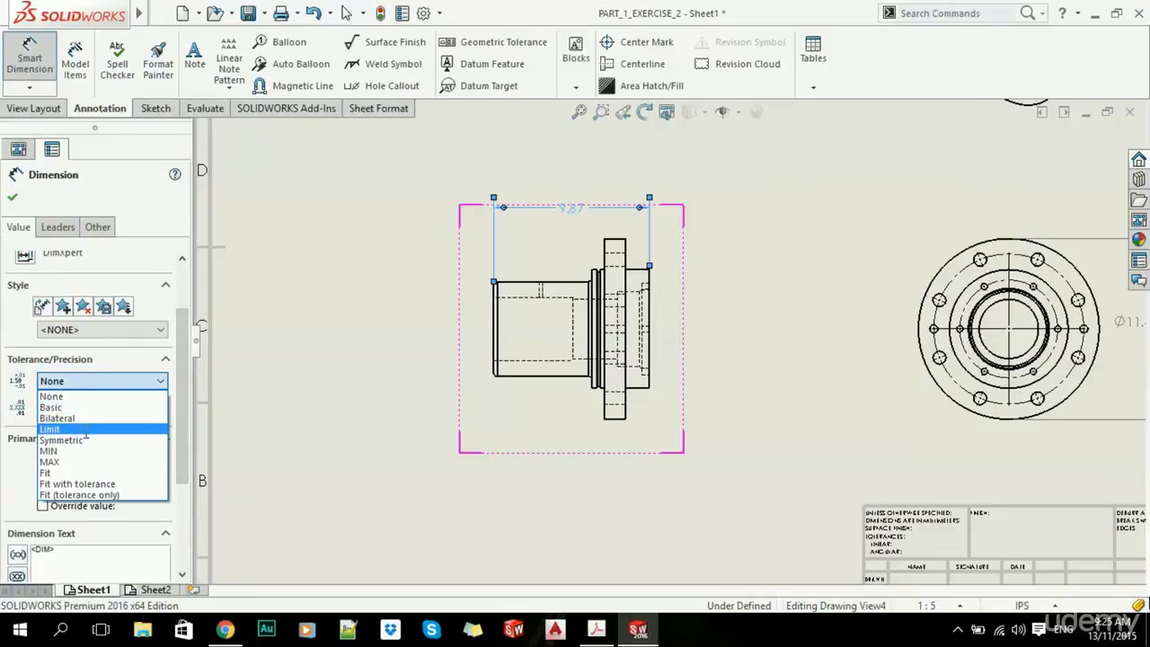
left_click(87, 422)
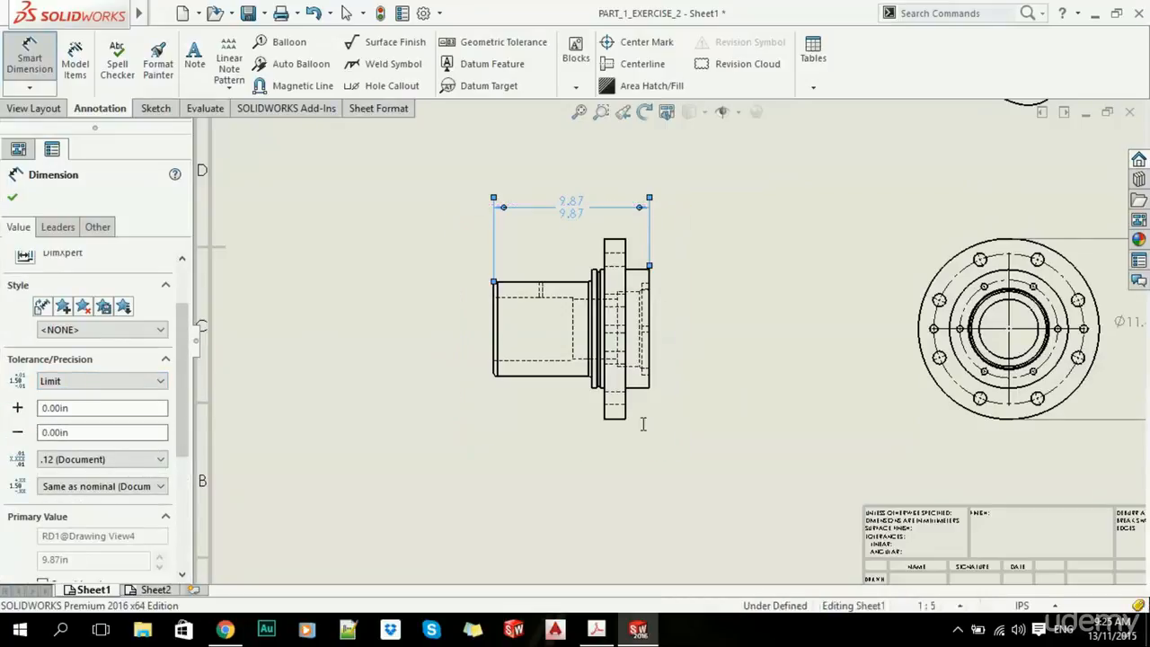
scroll(477, 283, "down", 1)
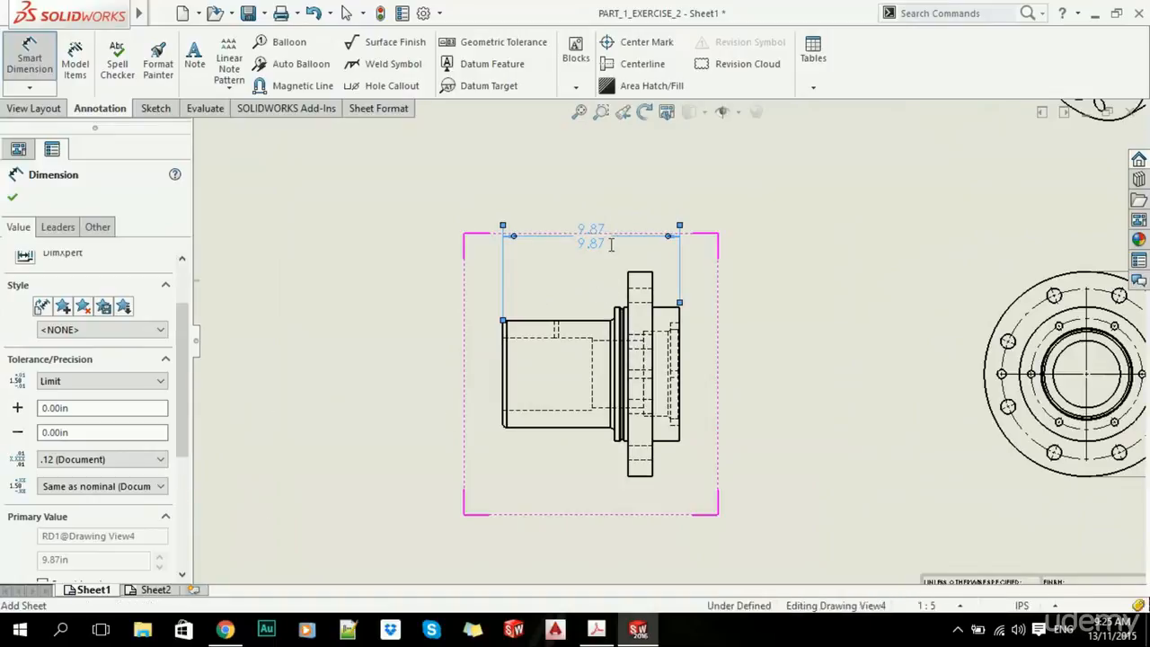
- Switch to Chrome, examine the Limit and Symmetric tolerance examples on the Help page, and return to SOLIDWORKS
left_click(225, 629)
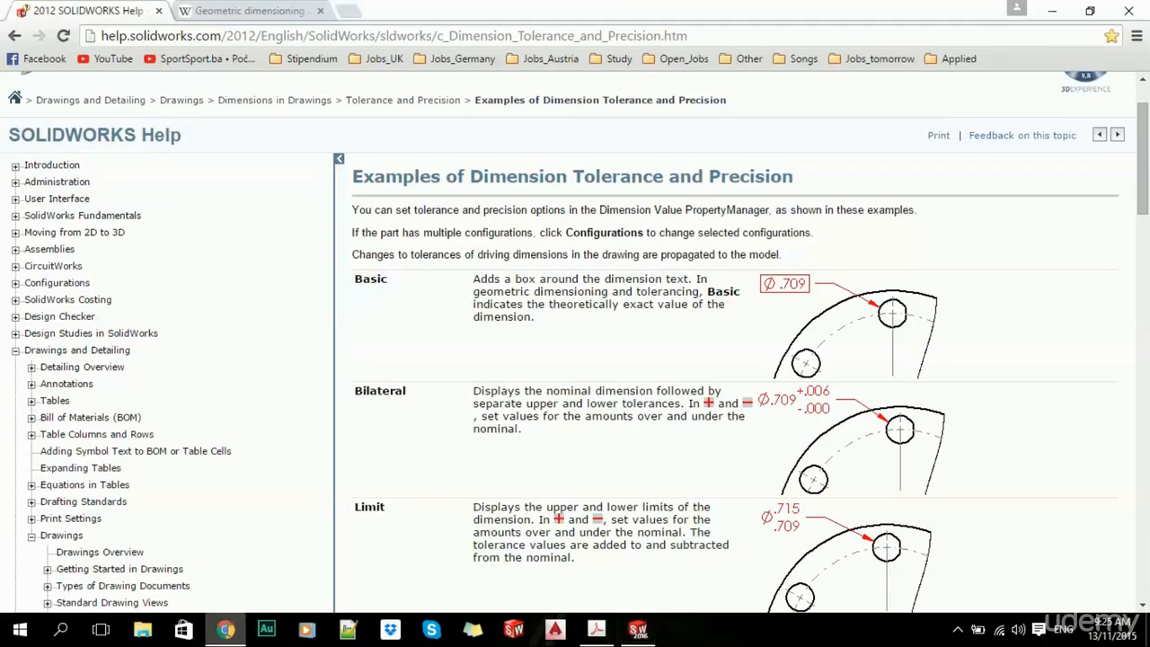
scroll(579, 324, "down", 2)
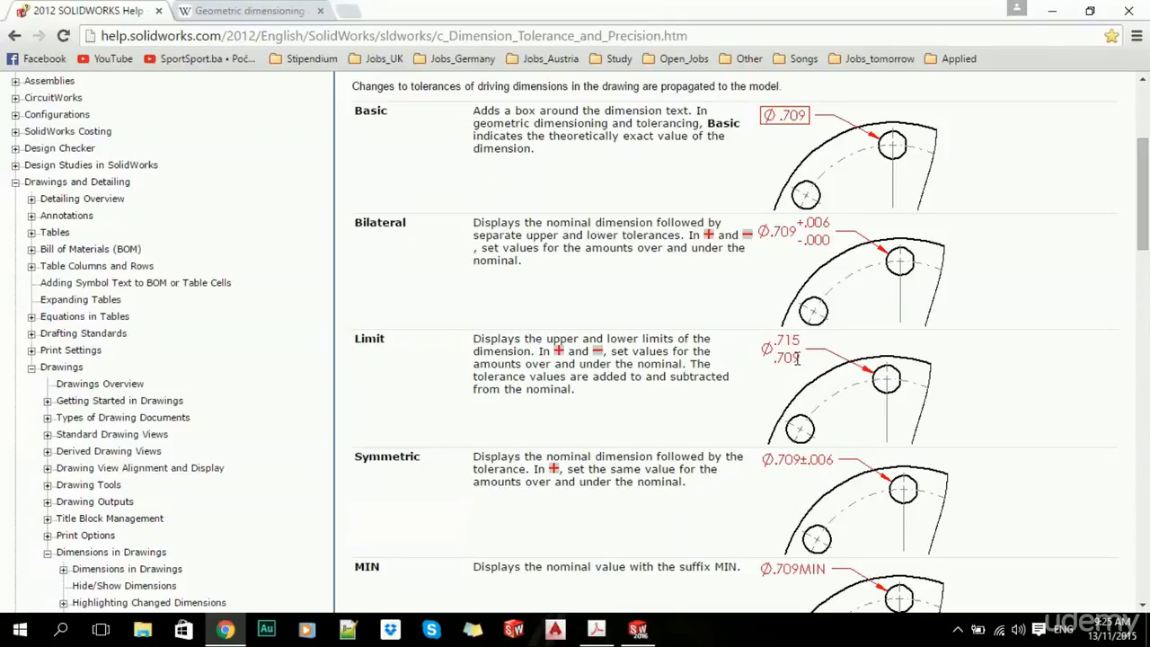
scroll(797, 358, "down", 2)
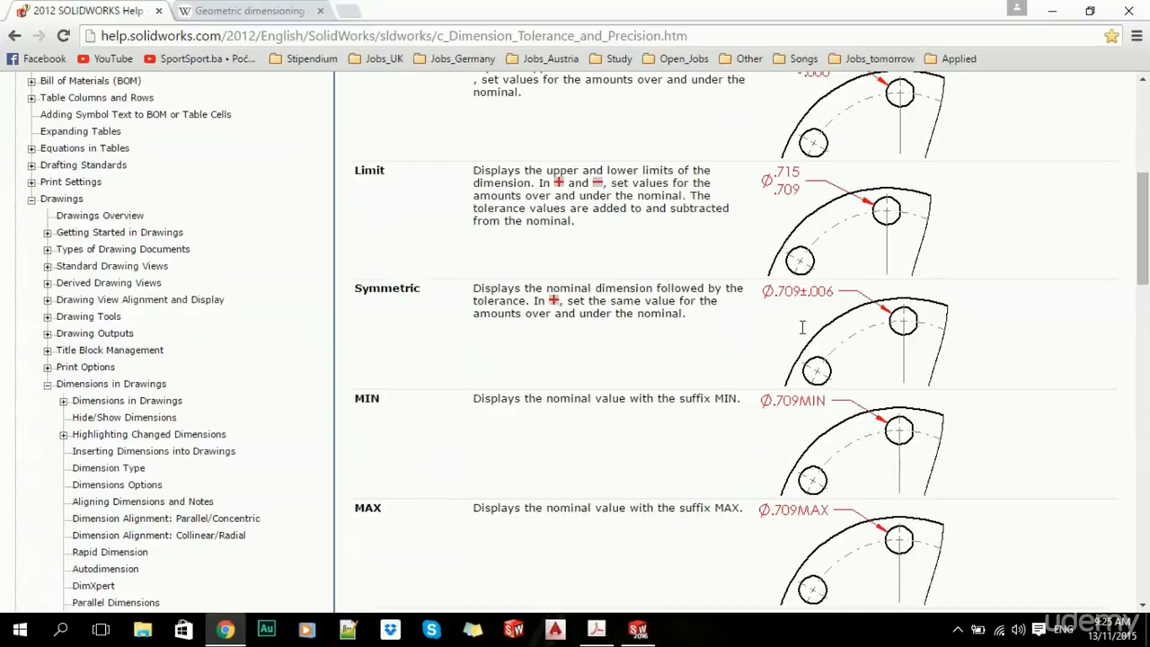
key("alt+Tab")
- Give the overall length dimension a Symmetric tolerance of 0.02 in and accept it
left_click(112, 382)
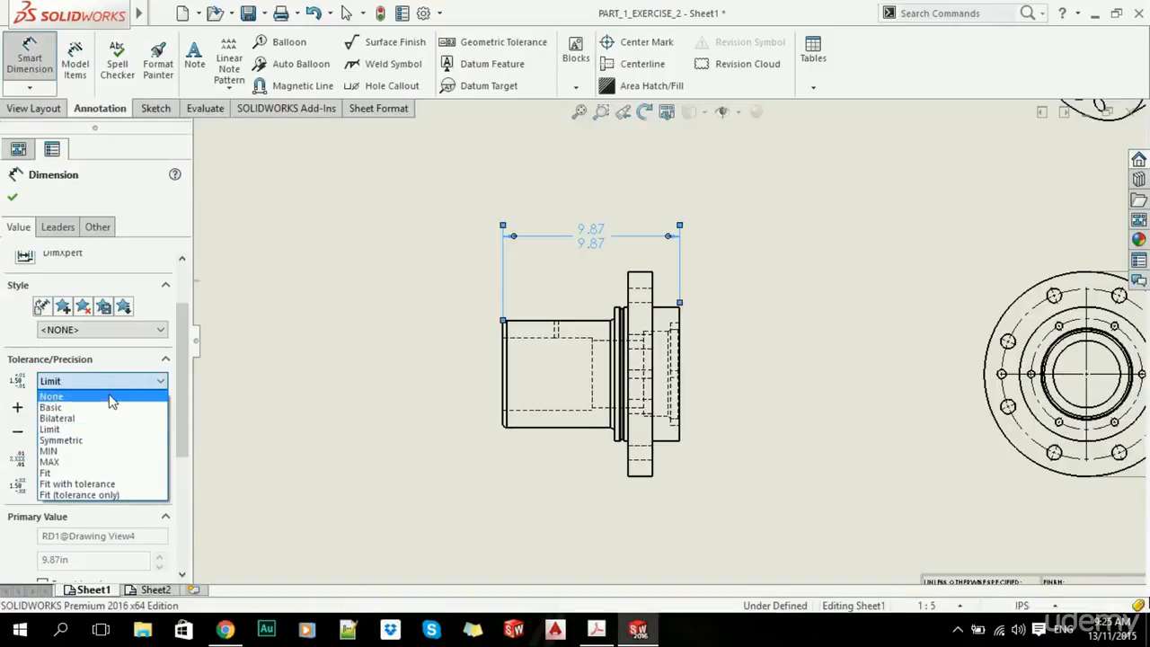
left_click(90, 440)
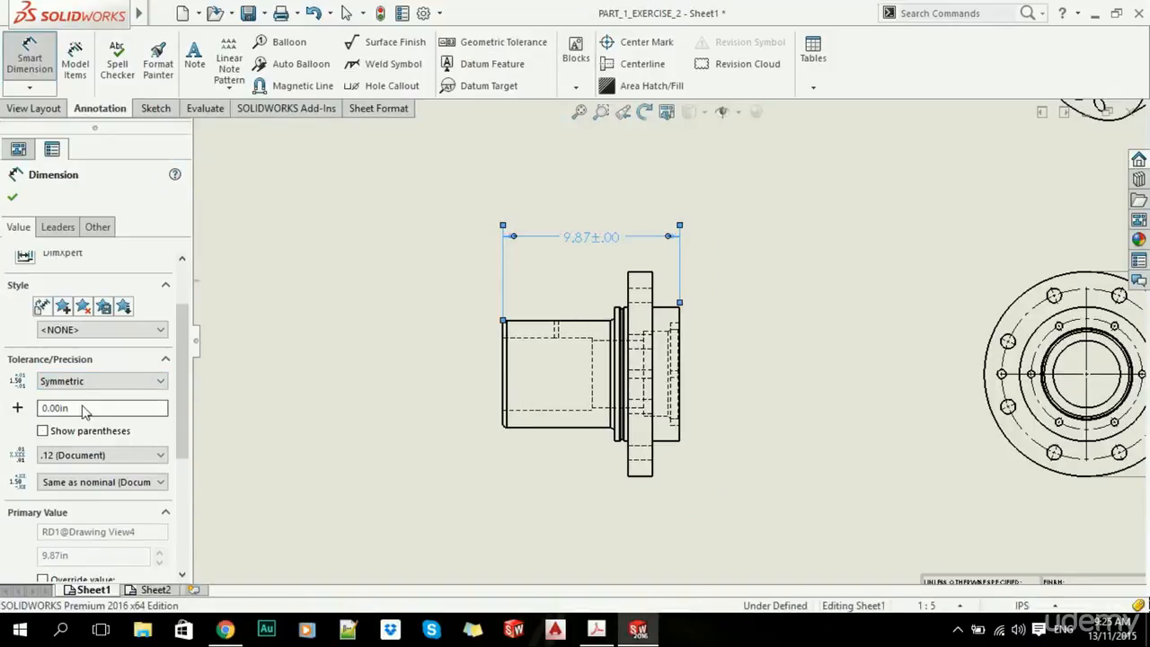
left_click_drag(84, 410, 3, 409)
key("Tab")
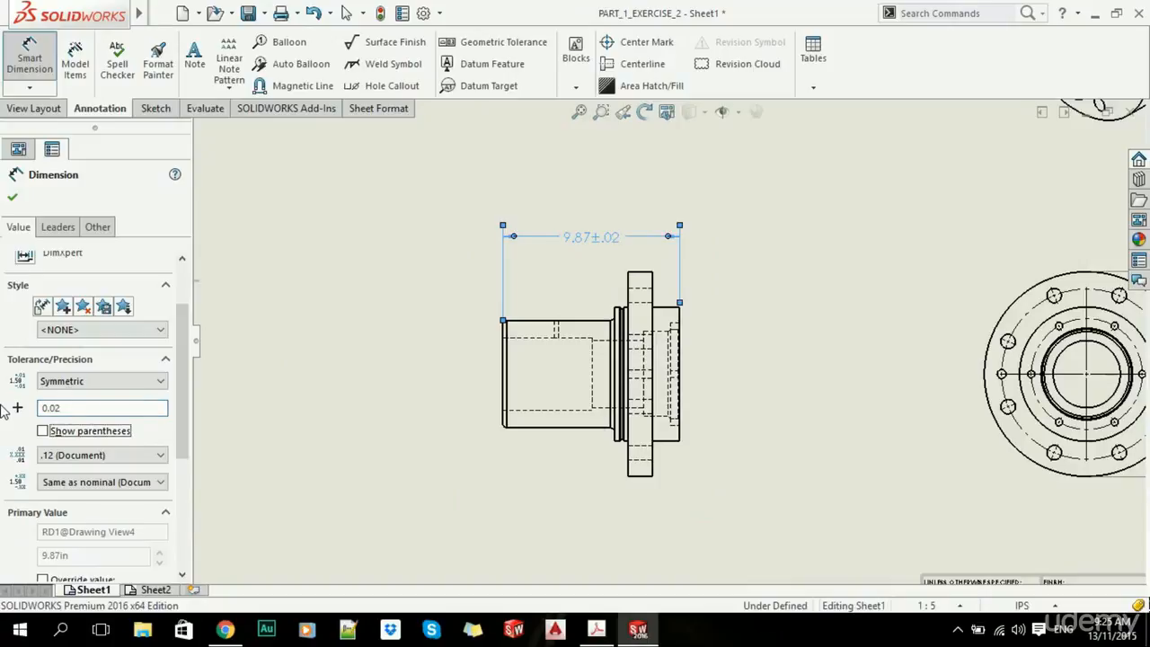
left_click(13, 197)
- Switch to Chrome, examine the MIN, MAX and Fit tolerance examples on the Help page, and return to SOLIDWORKS
key("alt+Tab")
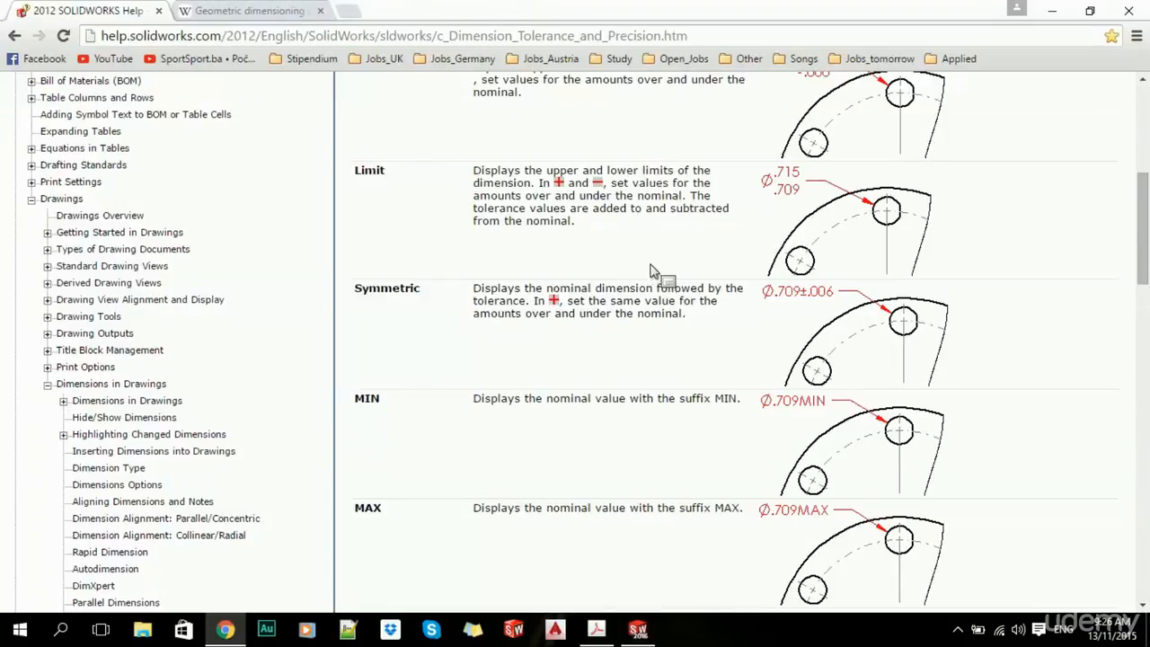
scroll(660, 269, "down", 2)
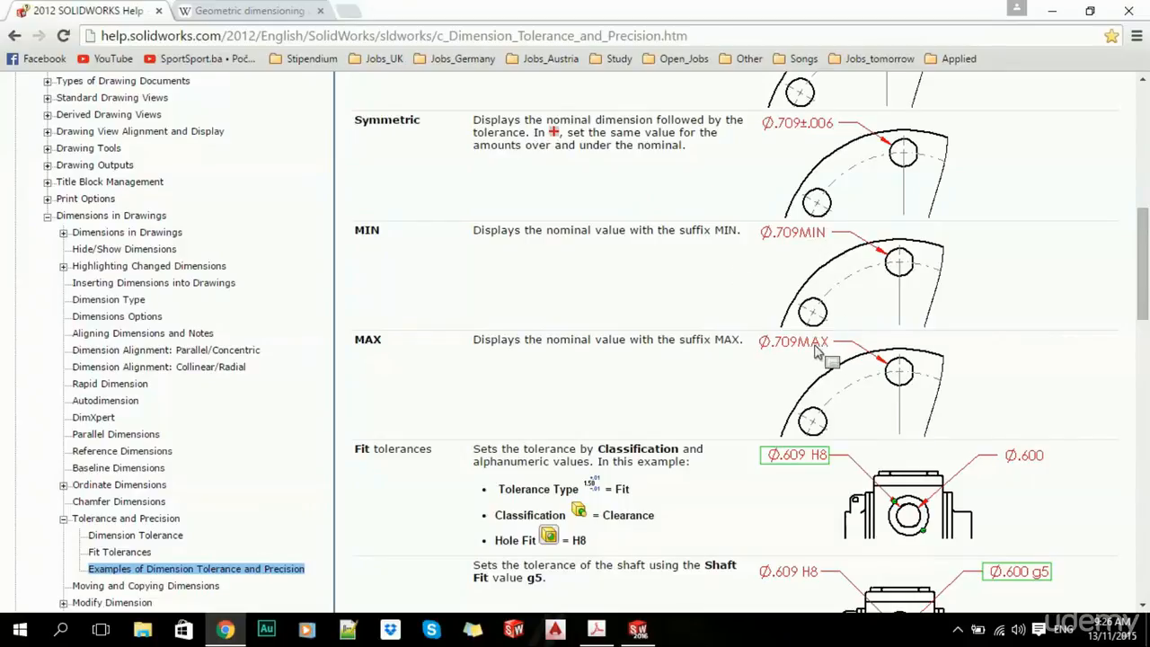
scroll(495, 313, "down", 1)
scroll(602, 296, "up", 1)
key("alt+Tab")
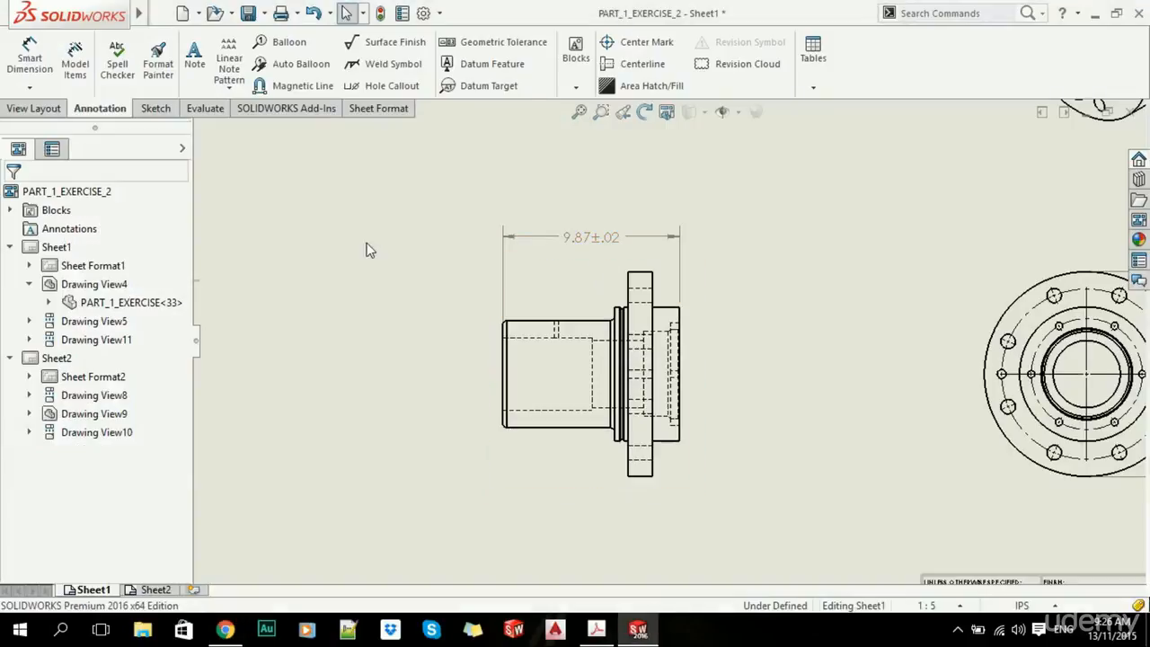
- Save the PART_1_EXERCISE_2 drawing, updating the views on inactive sheets
left_click(372, 257)
key("f")
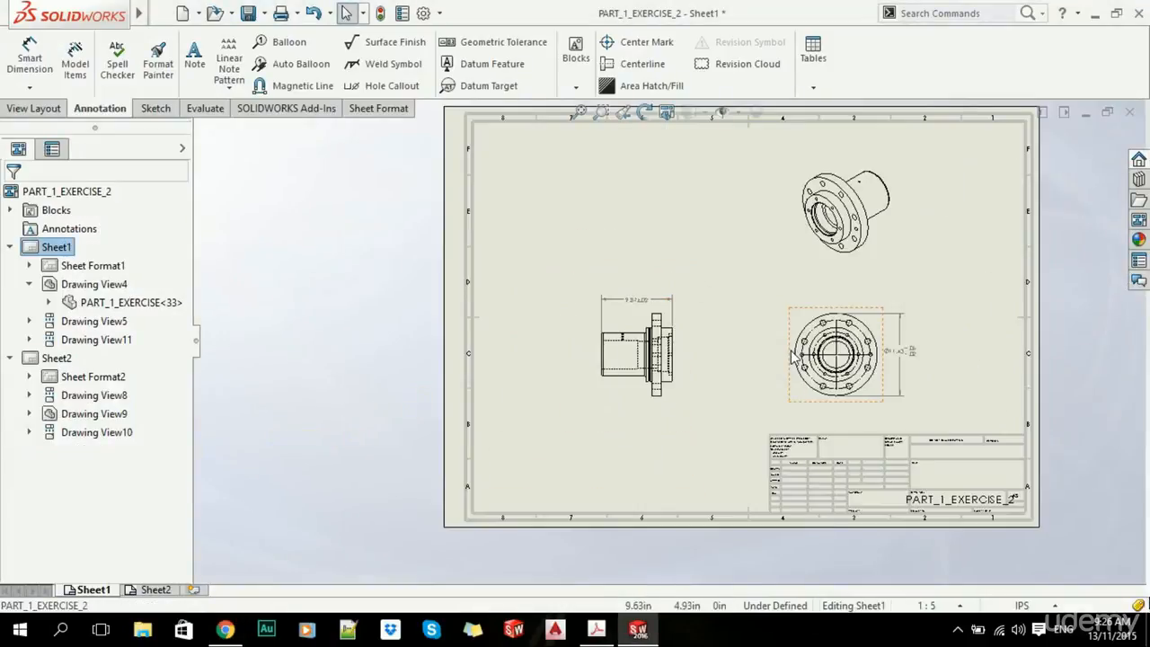
left_click(248, 13)
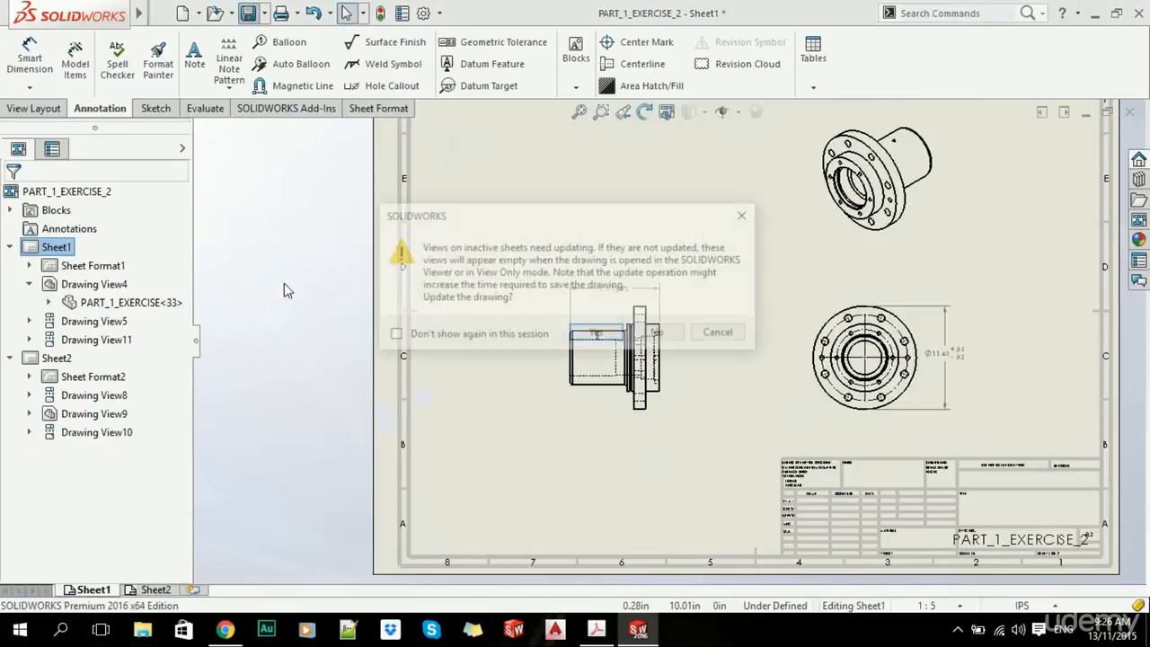
left_click(598, 333)
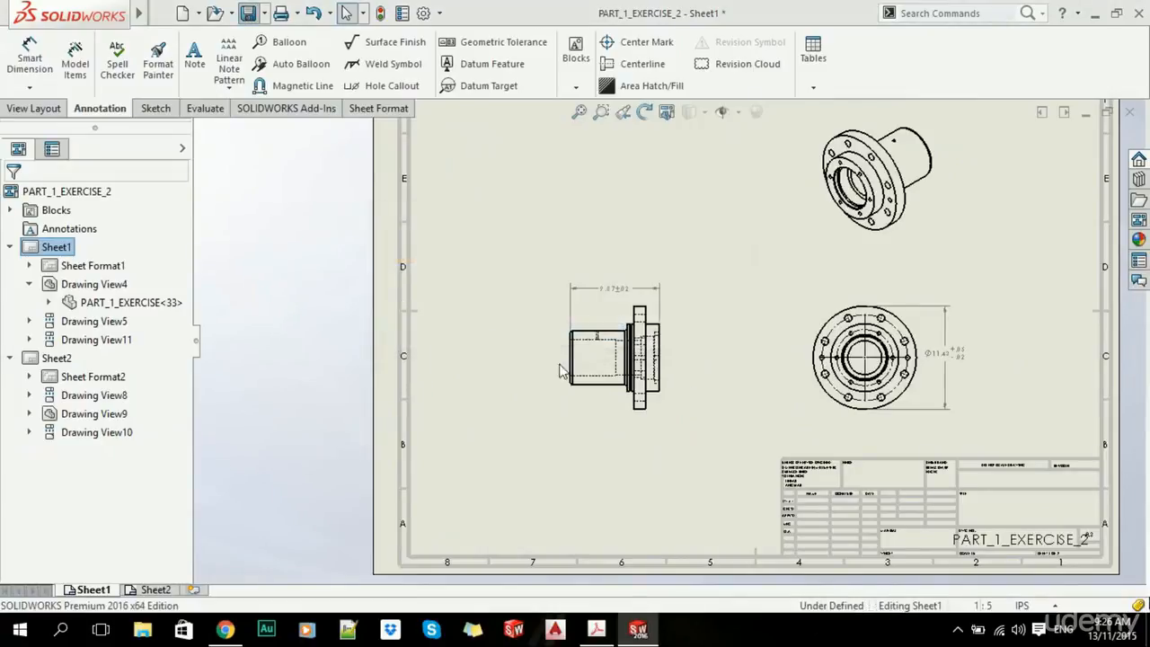